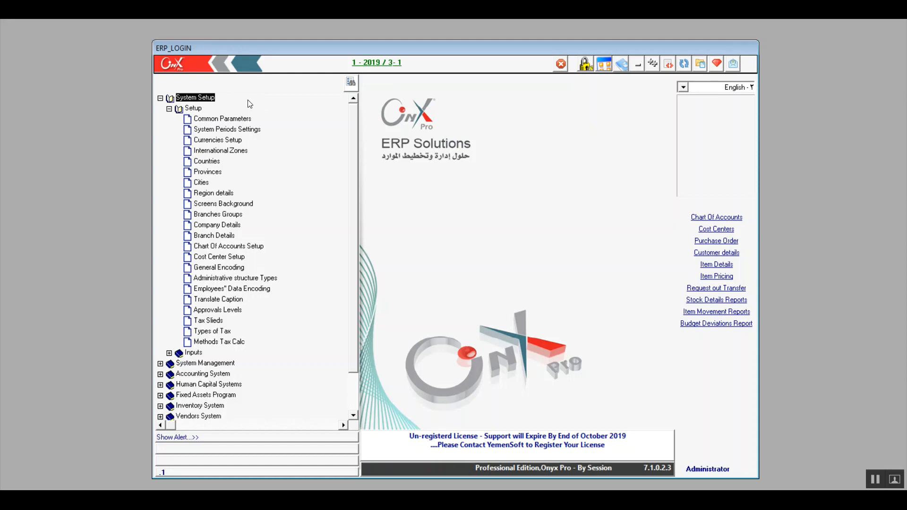
Step: Browse the System Setup entries under Setup, from Common Parameters down to Region details
key(Down)
key(Down)
key(Down)
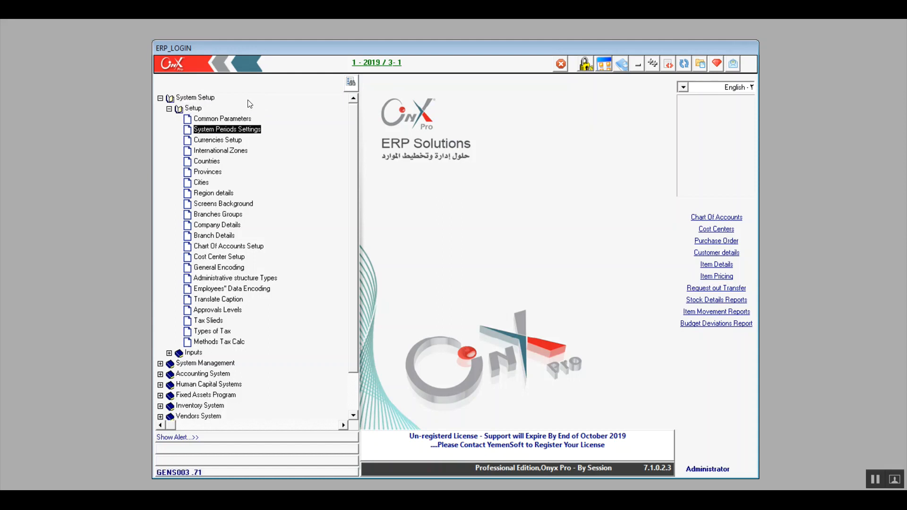
key(Down)
key(Down)
key(Down)
key(Down)
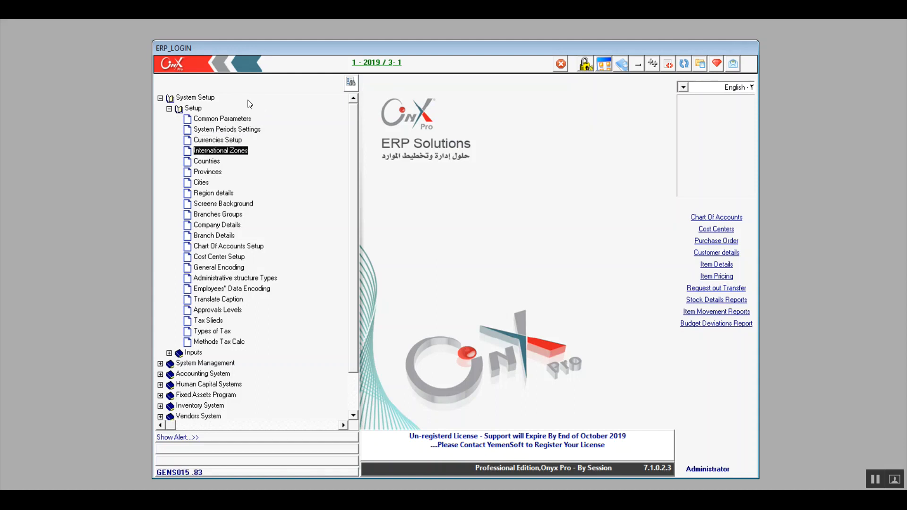
key(Up)
key(Up)
key(Down)
key(Down)
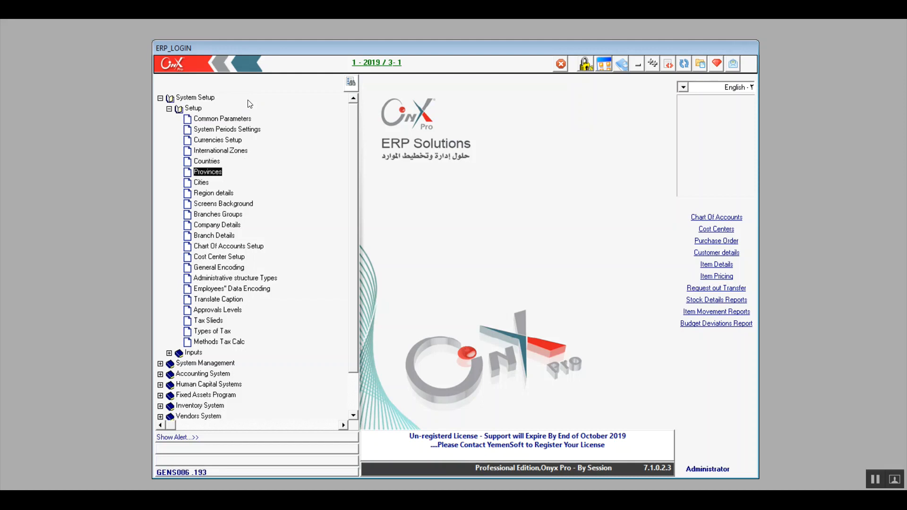
key(Down)
key(Down)
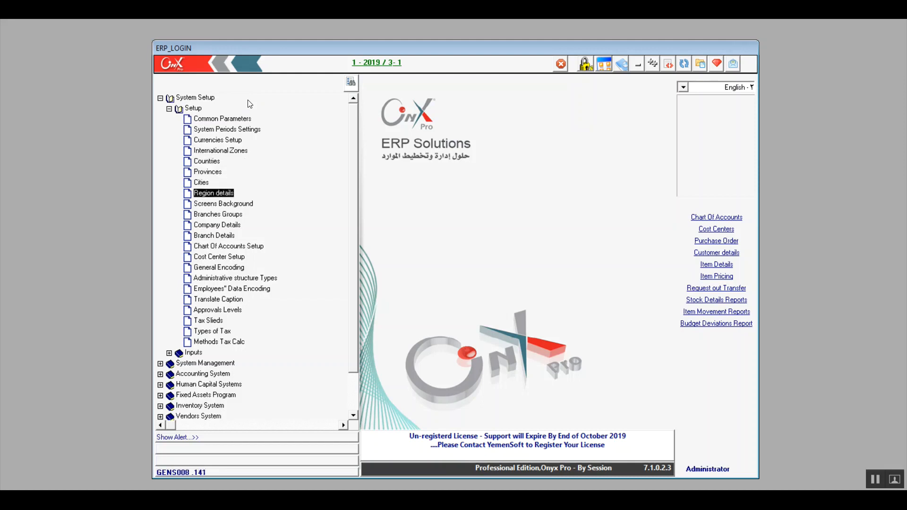
Step: Open the System Periods Settings screen from the System Setup entries
key(Up)
key(Up)
key(Up)
key(Up)
key(Up)
key(Up)
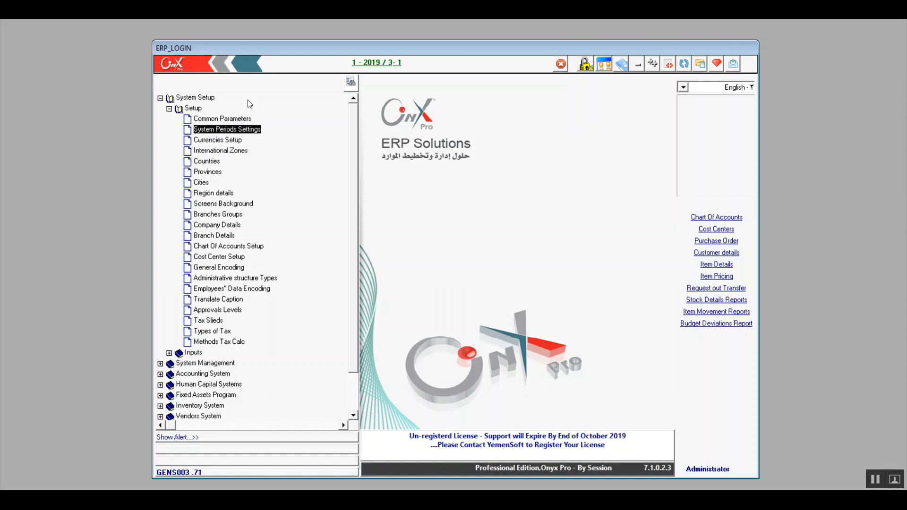
key(Return)
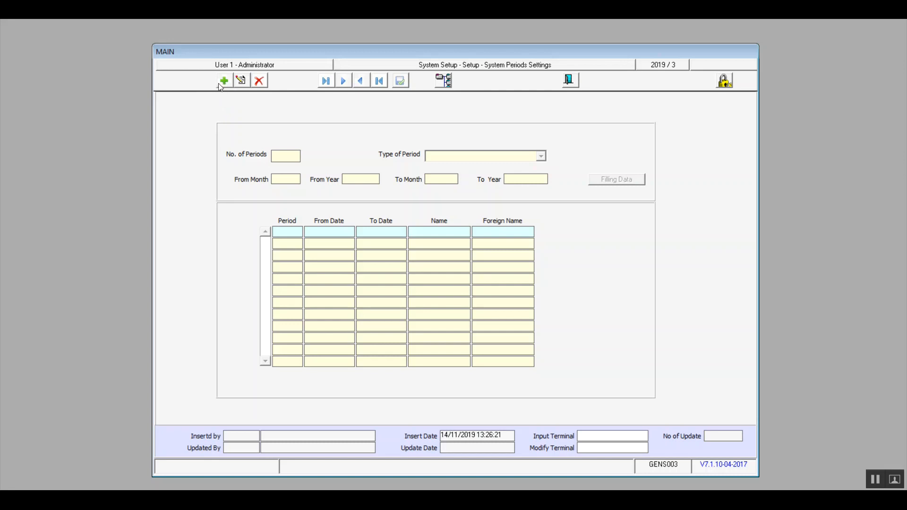
Step: Start a new periods record and try the Month Wise and User Defined period types without a number of periods
click(220, 84)
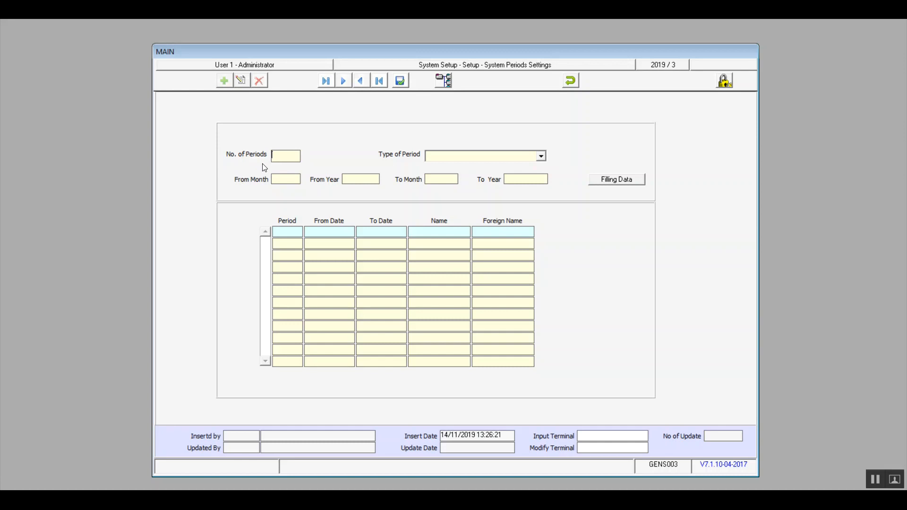
click(546, 158)
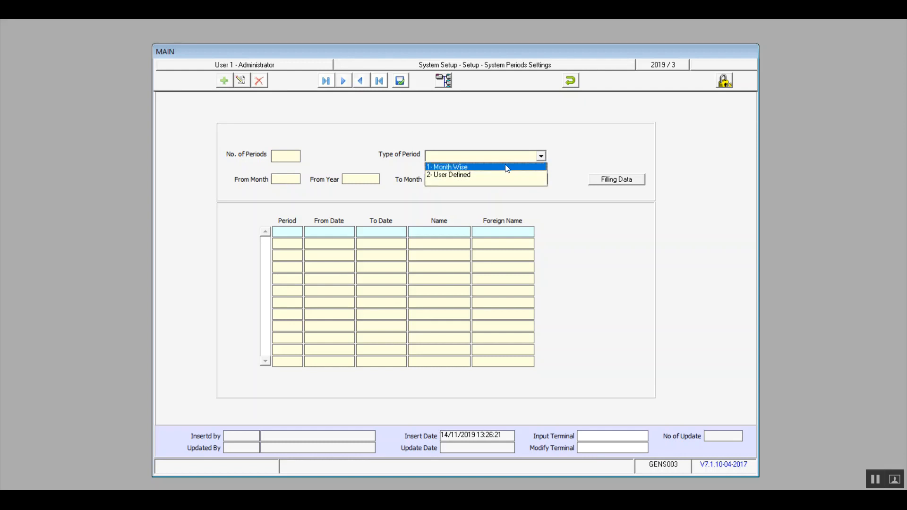
click(507, 168)
click(454, 290)
click(543, 157)
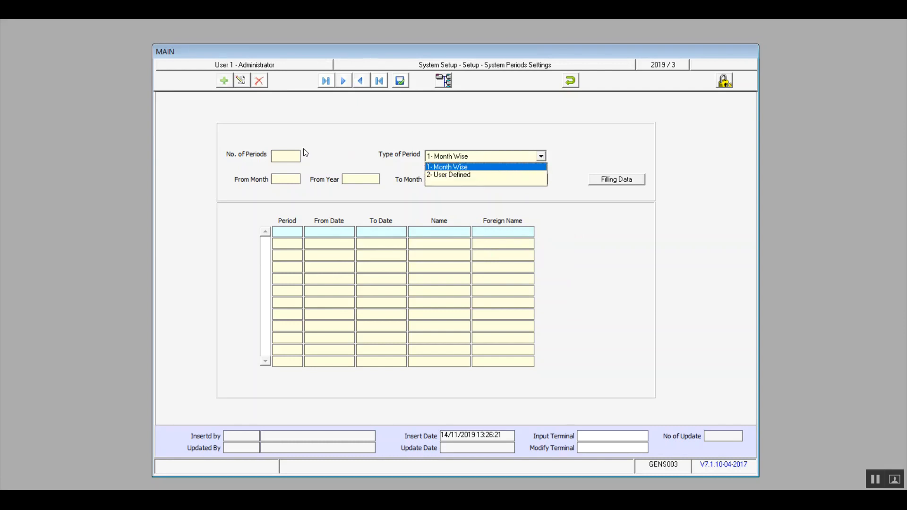
click(483, 181)
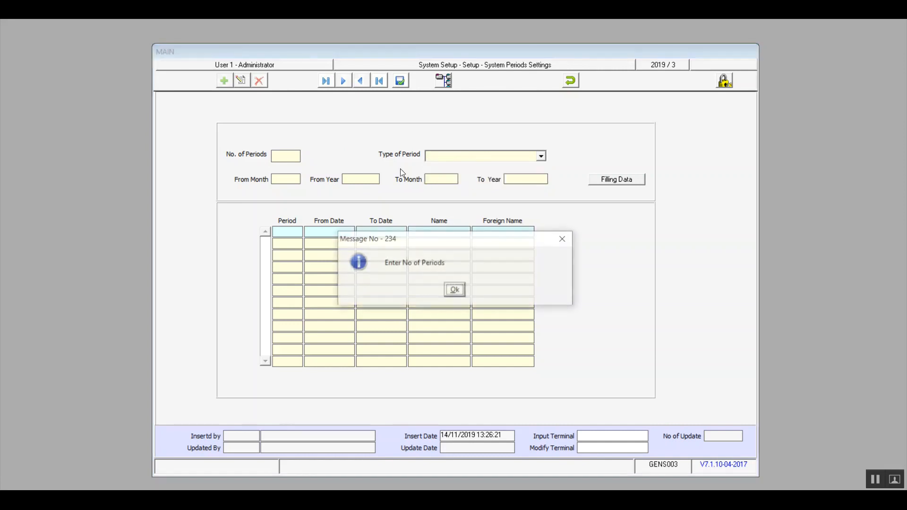
click(455, 290)
Step: Generate 3 Month Wise periods starting from month 1 of 2019, and discard the record
text(3)
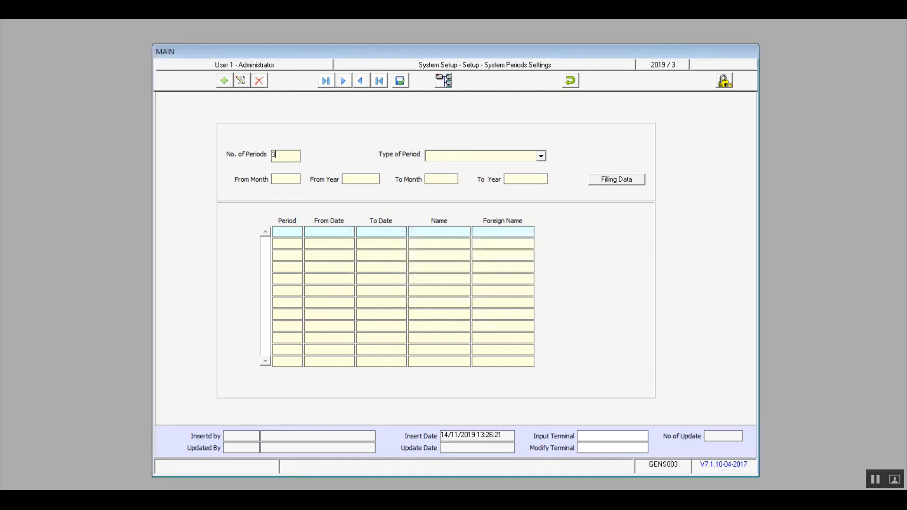
key(Tab)
key(alt+Down)
key(Up)
key(Up)
key(Tab)
text(1)
key(Tab)
text(2019)
click(631, 179)
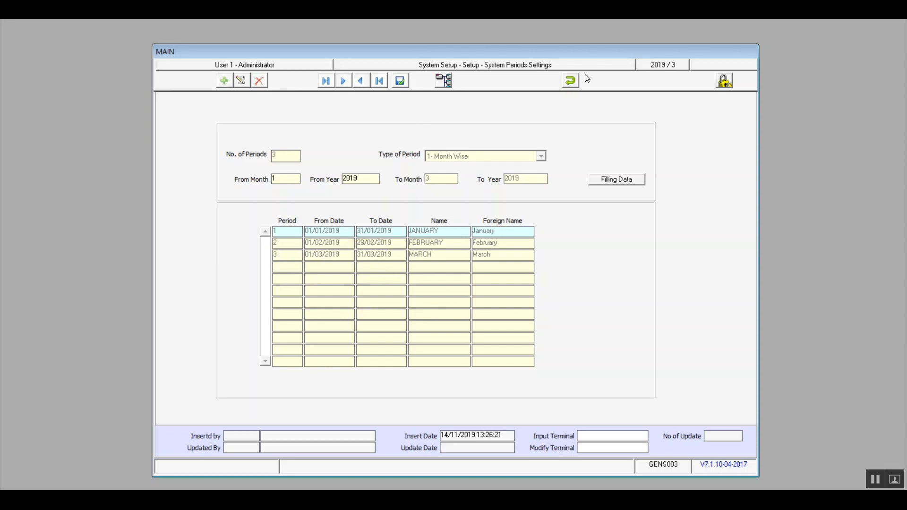
click(572, 80)
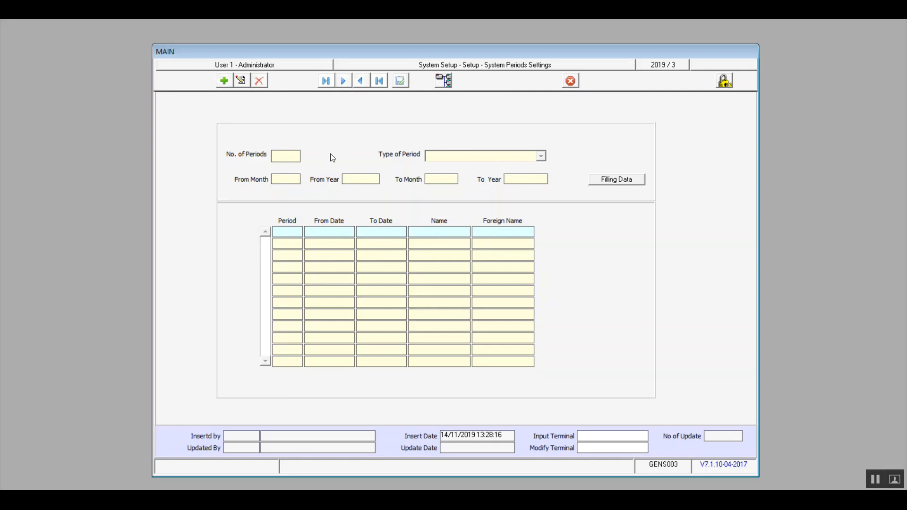
Step: Start a new record of 3 User Defined periods from month 1 of 2019 and fill in the period data
click(225, 82)
text(3)
click(542, 156)
click(496, 174)
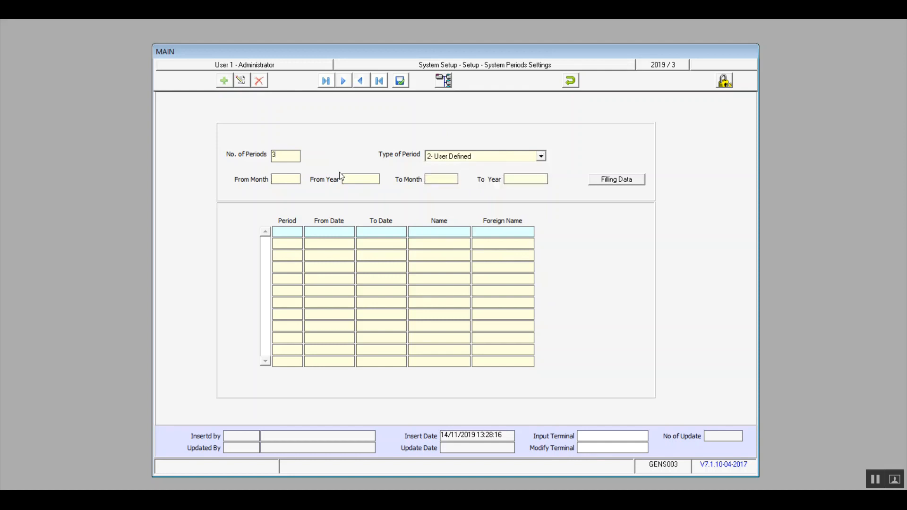
text(1)
key(Tab)
text(2019)
click(610, 184)
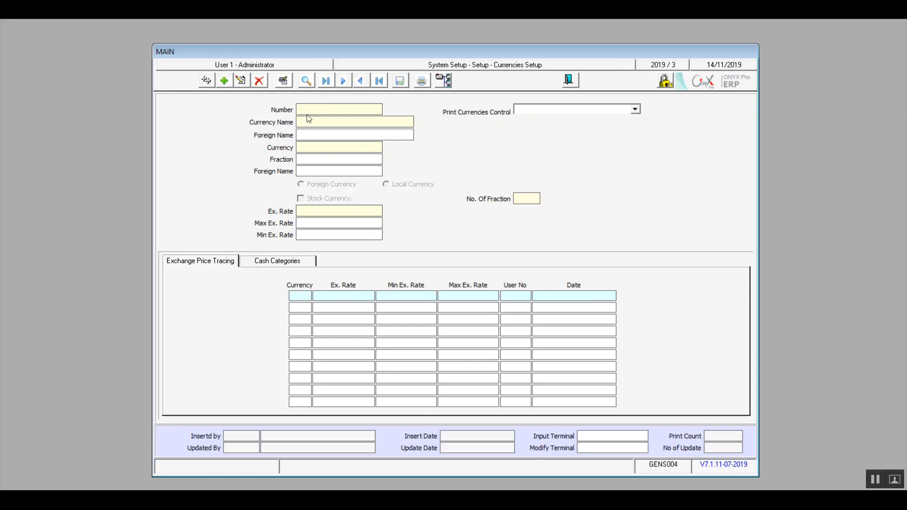
Step: Start a new record in Currencies Setup with the currency name Egyptian pound
click(225, 82)
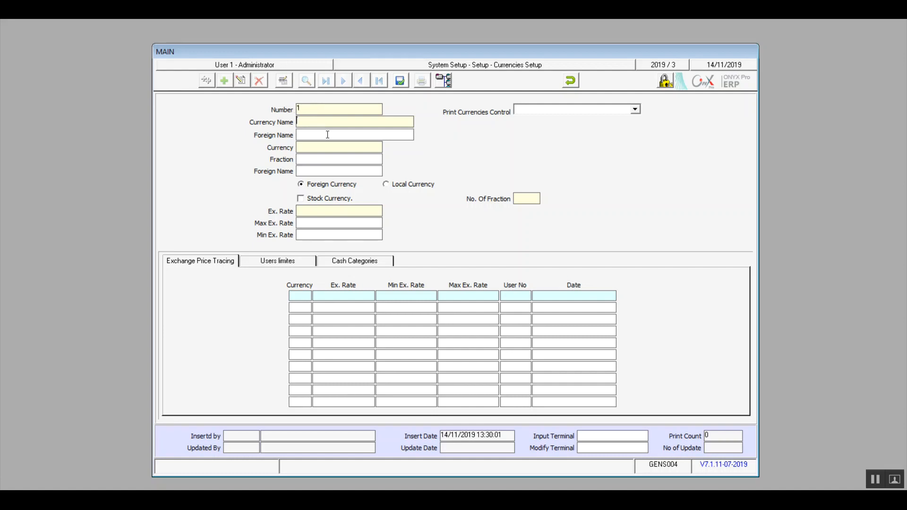
text(E)
text(Egyp)
text(tian )
text(pou)
text(nd)
Step: Give the Egyptian pound the currency code EGP and the fraction Penny, and make it the local currency
click(308, 148)
text(EGP)
key(Tab)
text(Penny)
click(317, 172)
click(394, 187)
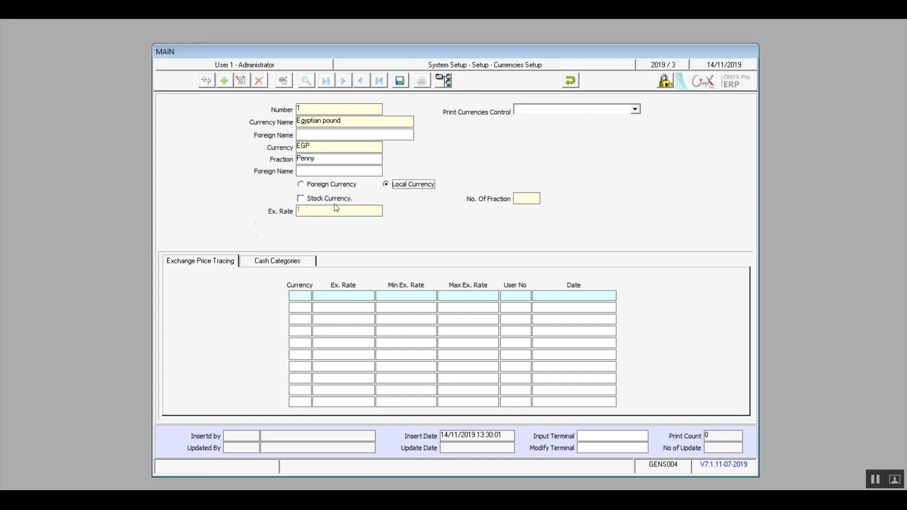
Step: Mark the Egyptian pound as a stock currency with 2 as its number of fractions, and save the record
click(301, 198)
click(522, 200)
text(2)
click(401, 82)
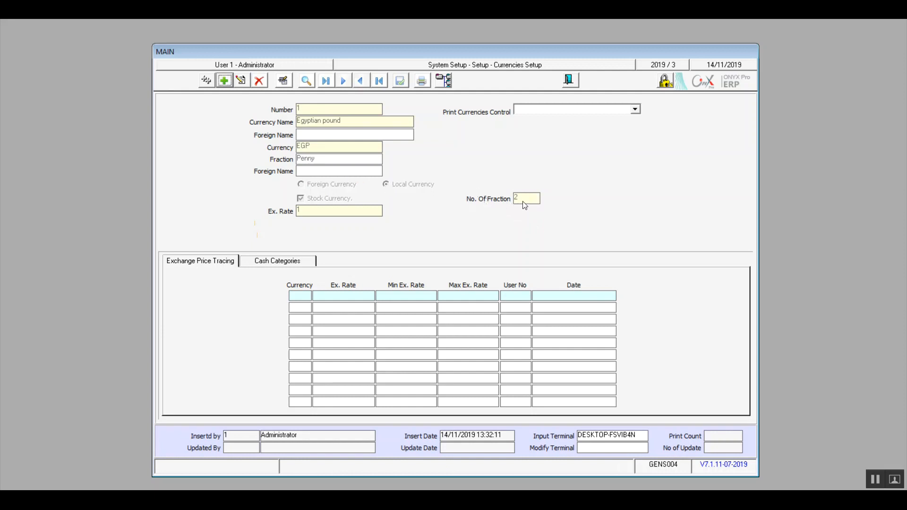
click(276, 261)
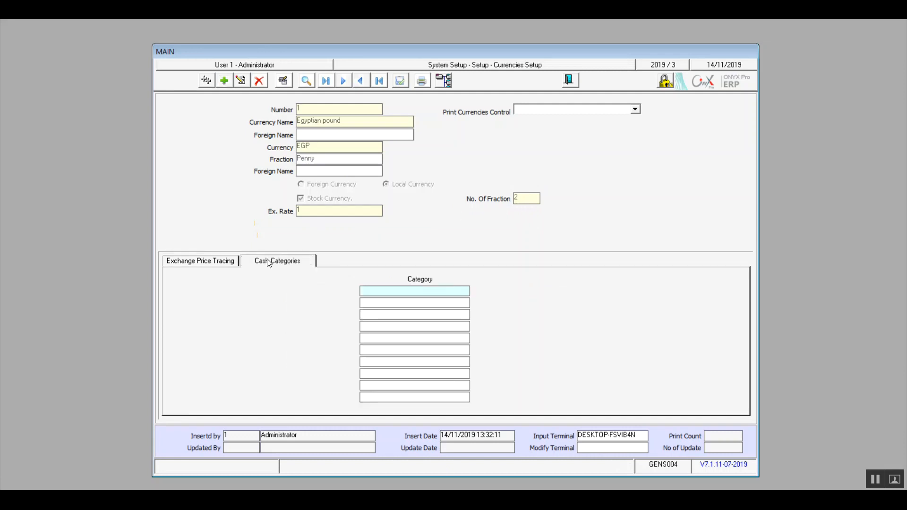
click(218, 263)
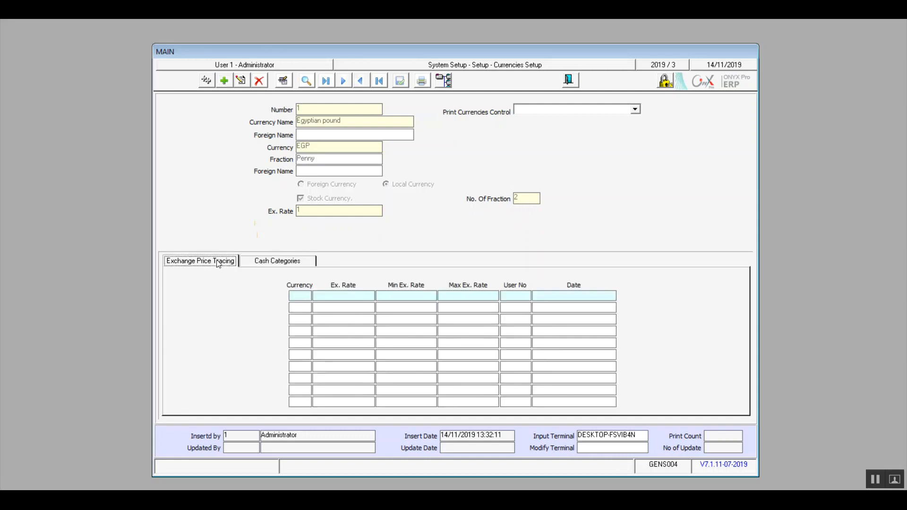
Step: Start a second currency record named Dollar with code USD, fraction Cent and 2 as its number of fractions
click(225, 81)
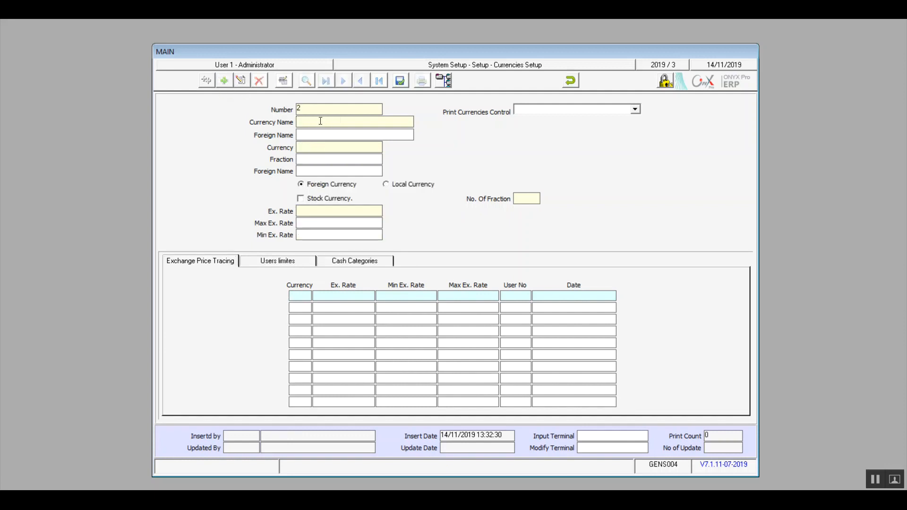
text(Dolla)
text(USD)
click(313, 159)
text(Cent)
text(2)
Step: Set the Dollar's exchange rate to 16.2, maximum rate to 16.2 and minimum rate to 16.1, and save the record
click(333, 211)
text(16.20)
click(323, 222)
text(16.2)
click(339, 233)
text(16.1)
click(323, 223)
click(400, 82)
click(400, 86)
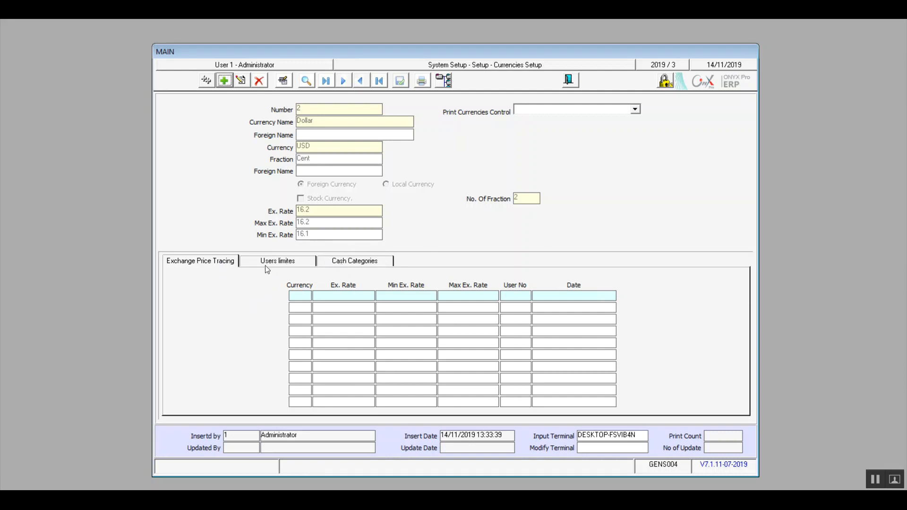
Step: Look at the Dollar's exchange price tracing and its per-user exchange rate limits
click(246, 265)
click(226, 264)
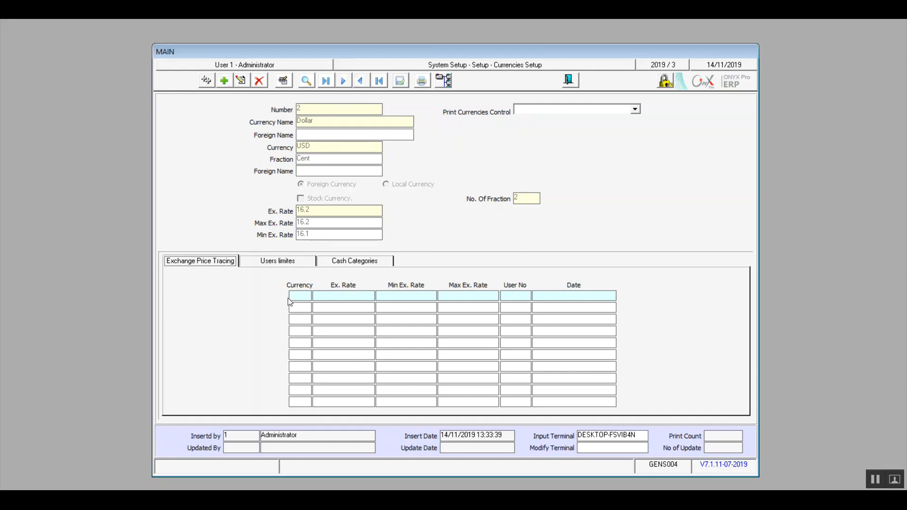
click(261, 263)
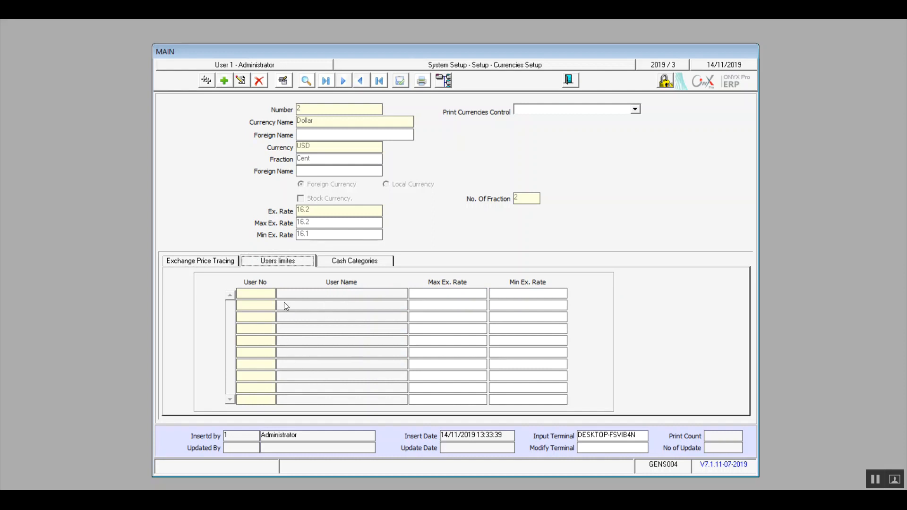
Step: Modify the Dollar record by entering user number 1 in its user limits
click(243, 82)
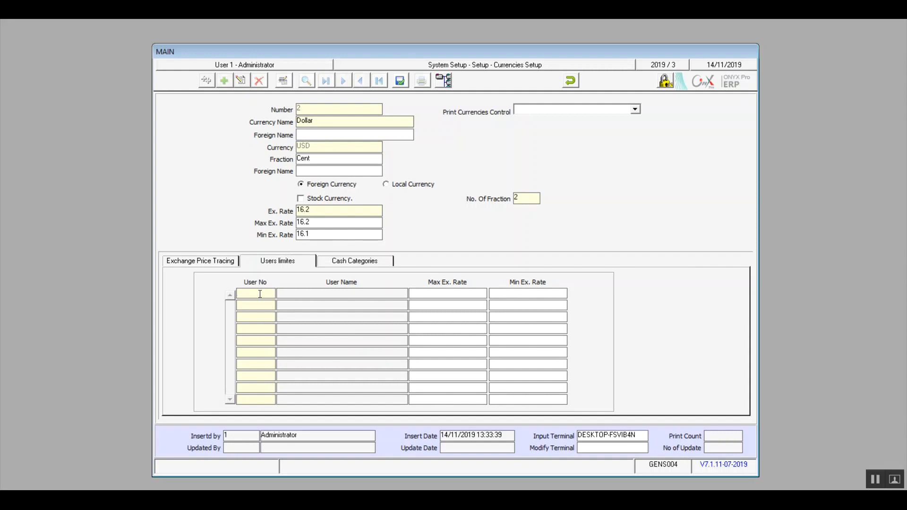
click(259, 294)
text(1)
key(Tab)
Step: Enter the cash categories 10 and 100 for the Dollar, and cancel the record's modifications
click(351, 261)
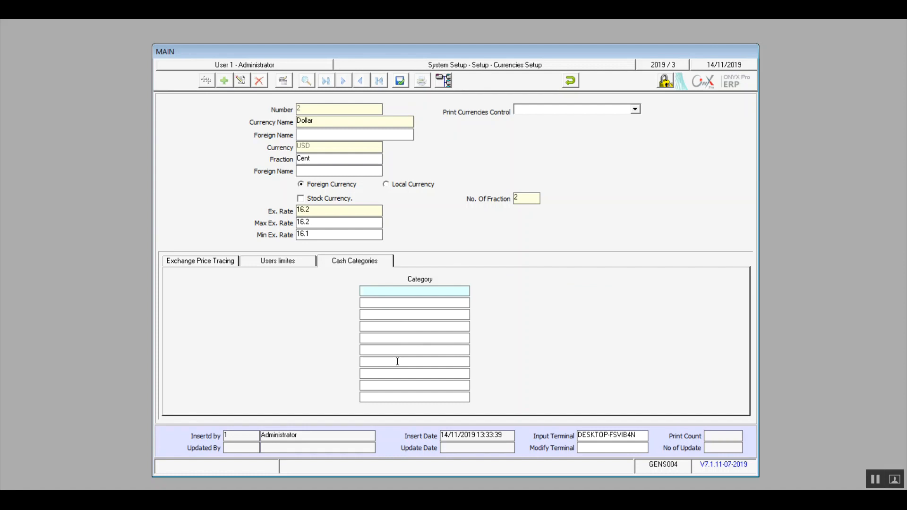
text(100)
key(BackSpace)
click(391, 308)
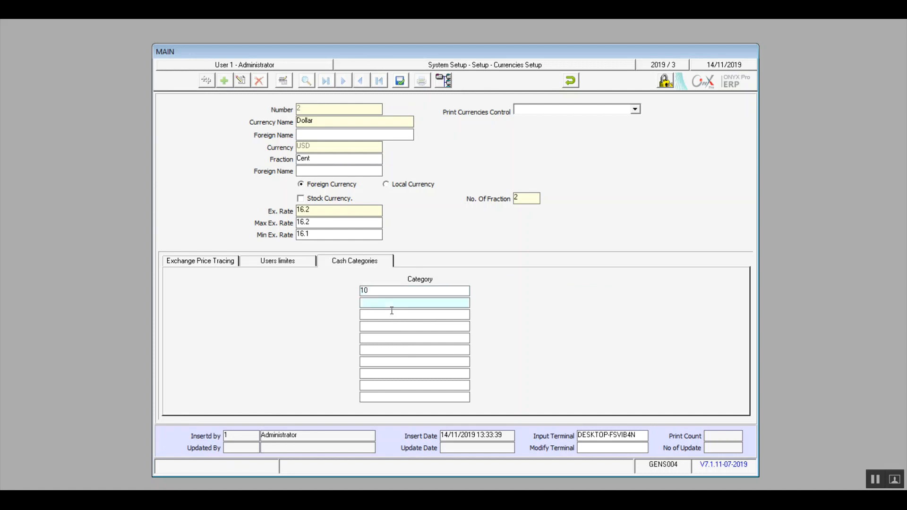
text(100)
click(570, 81)
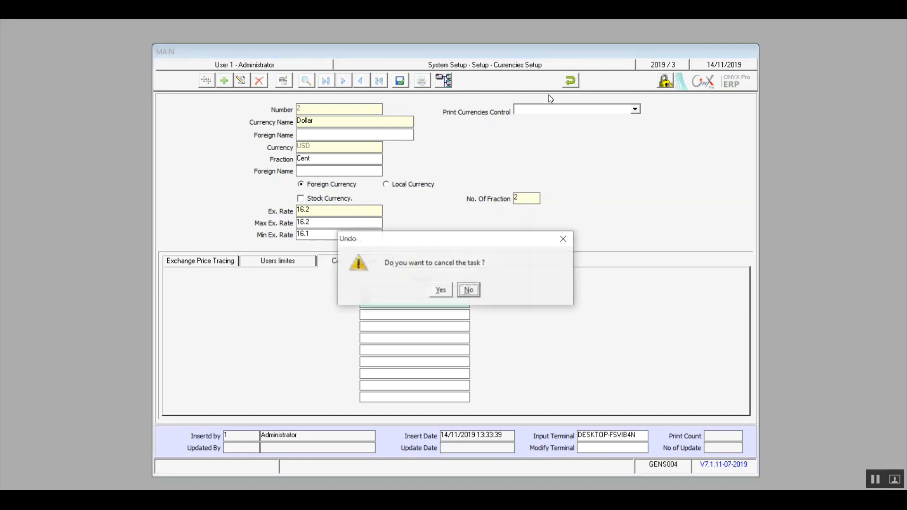
click(441, 290)
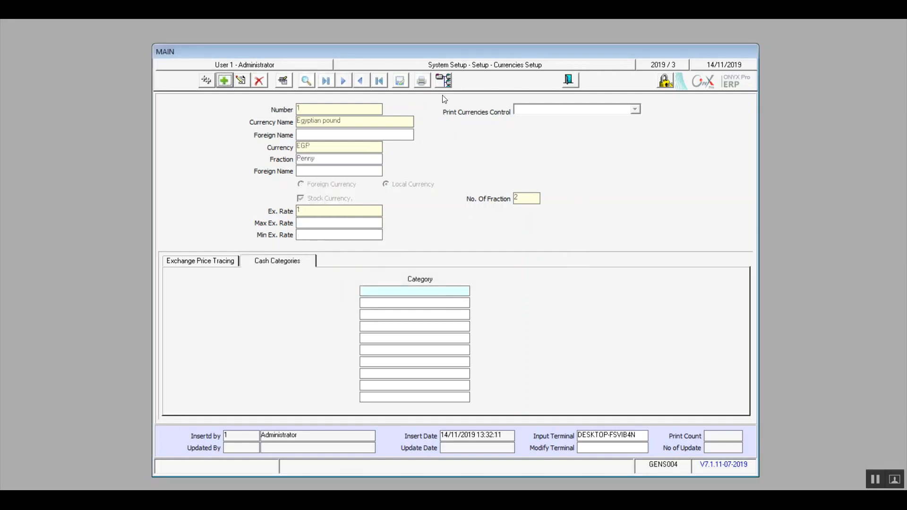
Step: Leave Currencies Setup and open the International Zones screen
click(569, 83)
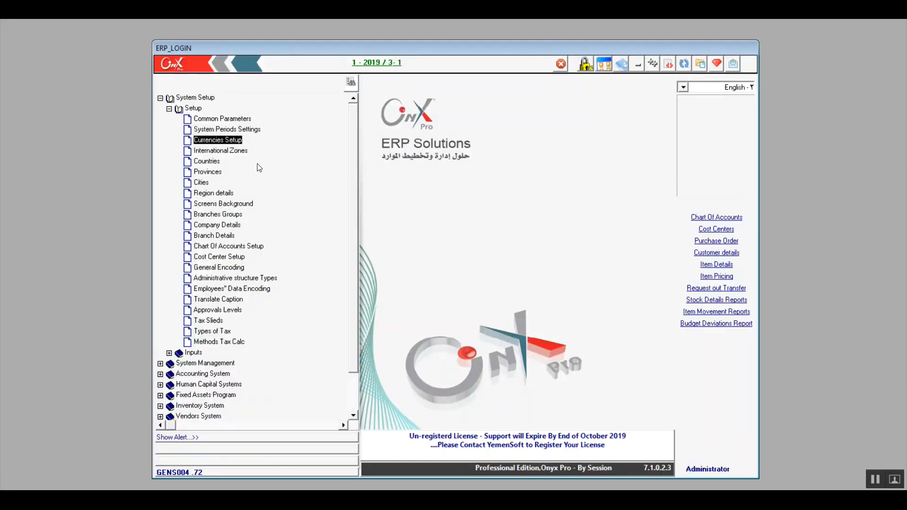
click(229, 155)
double_click(229, 153)
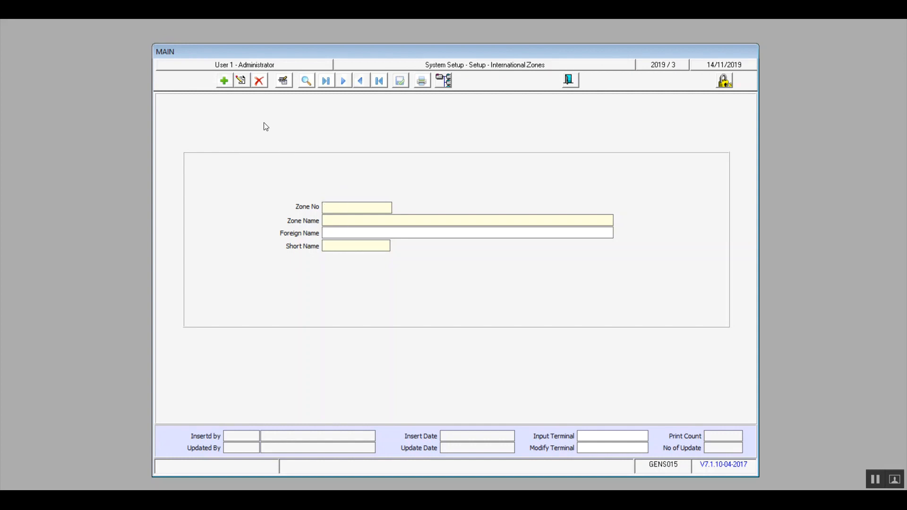
Step: Create and save an international zone named "Middel east" with the short name ME
click(226, 84)
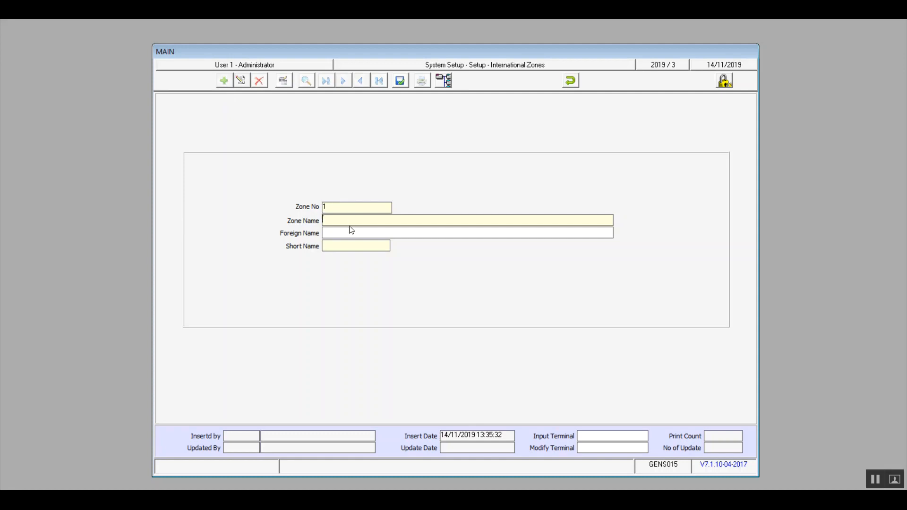
text(Middel east)
click(363, 248)
text(ME)
click(400, 81)
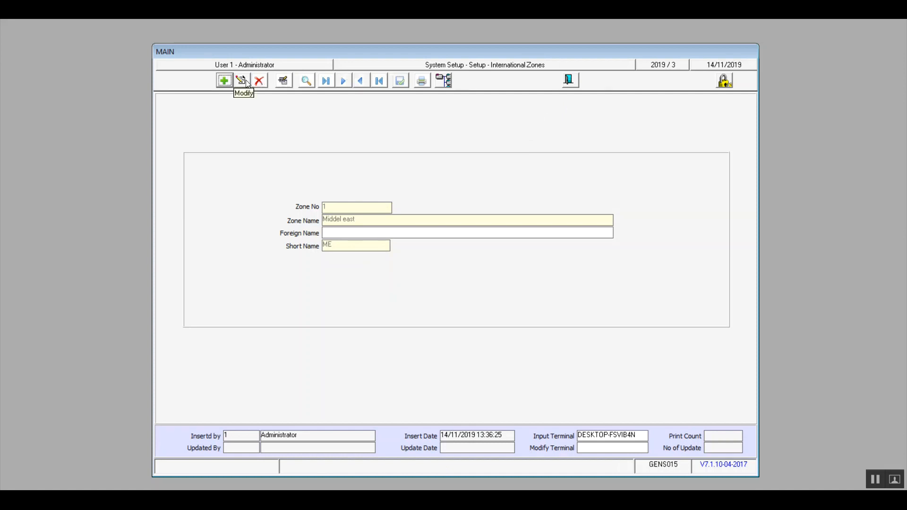
Step: Leave International Zones and open the Countries screen
click(570, 81)
click(208, 162)
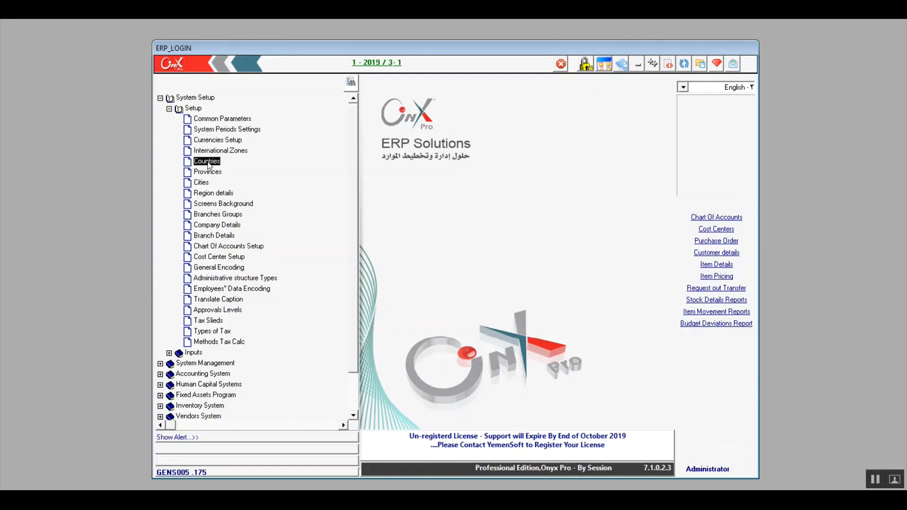
double_click(208, 163)
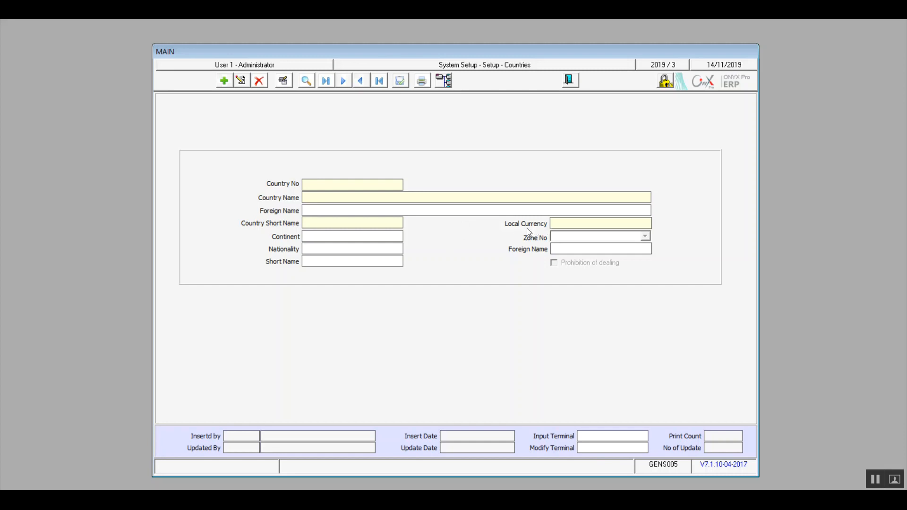
Step: Start a new country record named Egypt with foreign name مصر, country short name EG and continent Africa
click(224, 81)
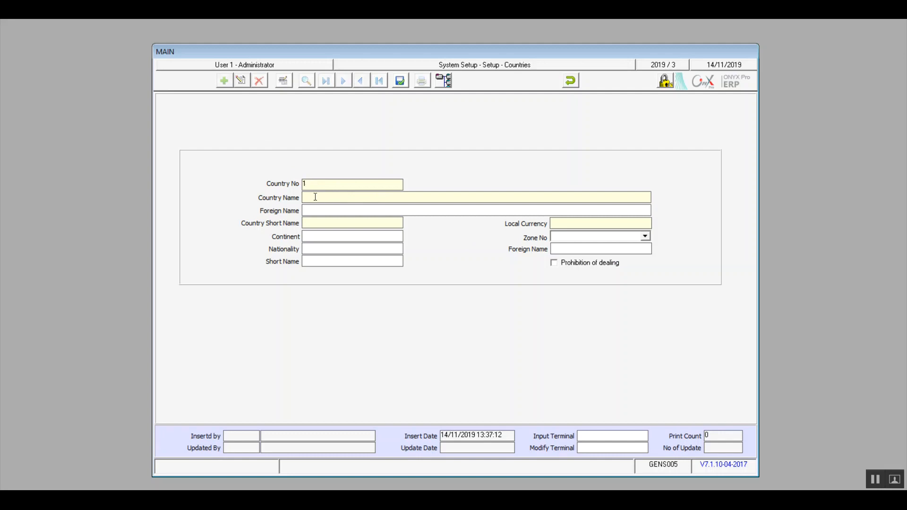
text(E)
text(gypt)
text(مصر)
text(EG)
text(Afr)
text(ica)
text(1)
key(BackSpace)
Step: Set the country's local currency to EGP and its zone to 1 - Middel east
double_click(568, 221)
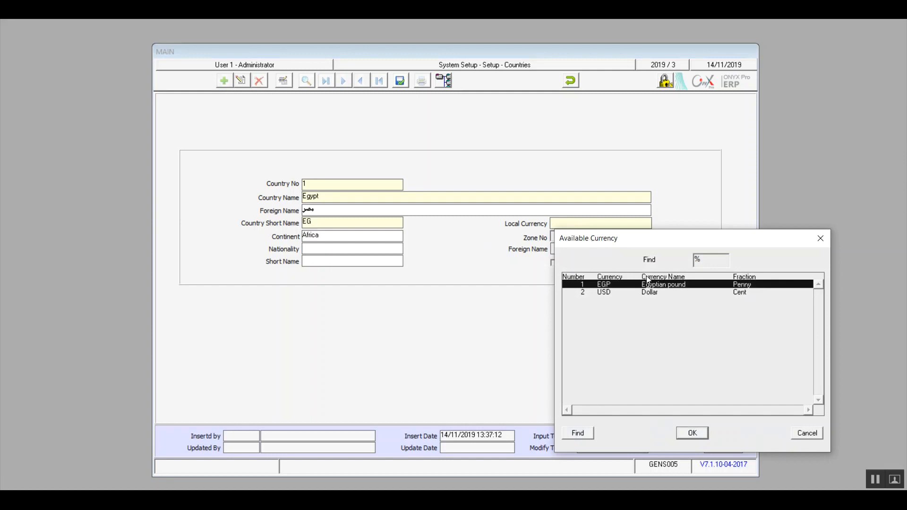
double_click(661, 287)
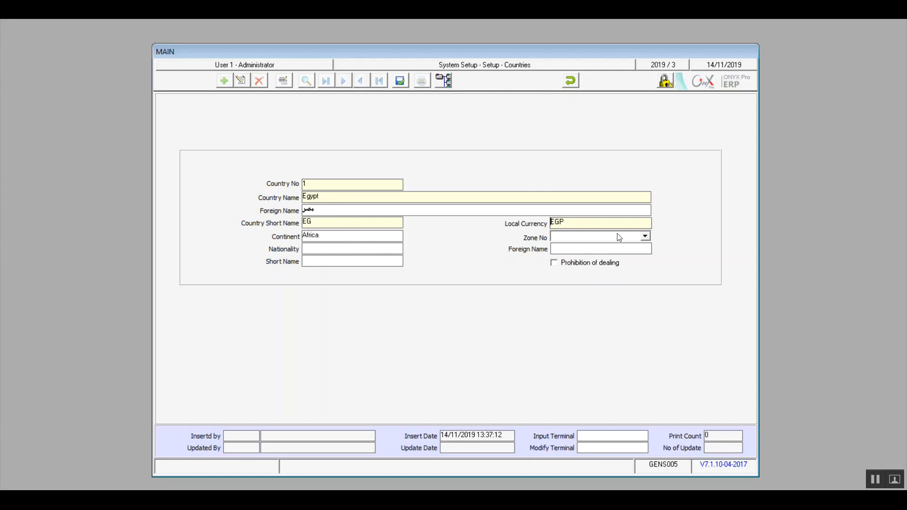
click(645, 236)
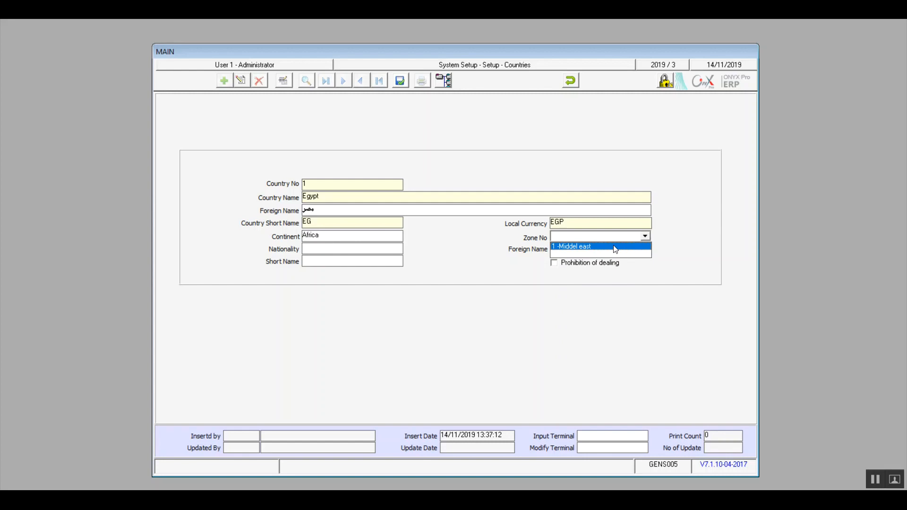
click(615, 247)
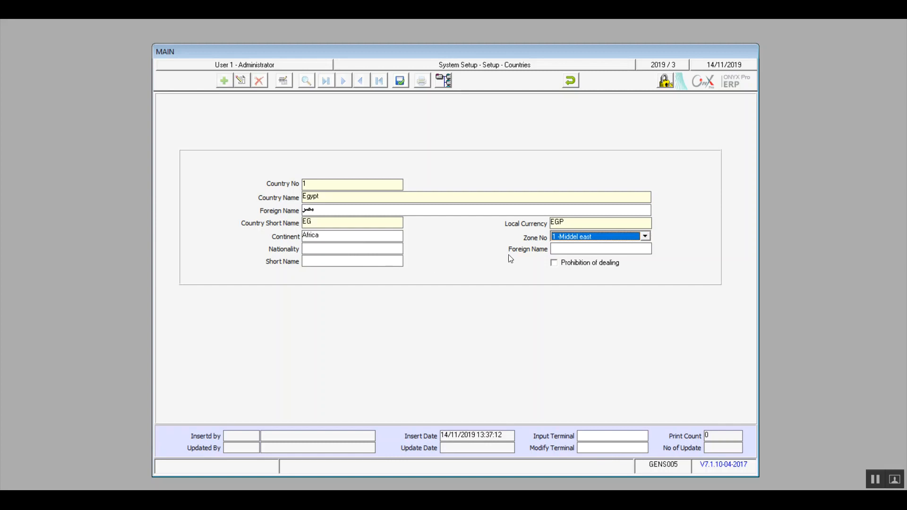
Step: Enter the nationality Egyptian with the short name Egy, leave dealing with the country allowed, and save the record
click(348, 249)
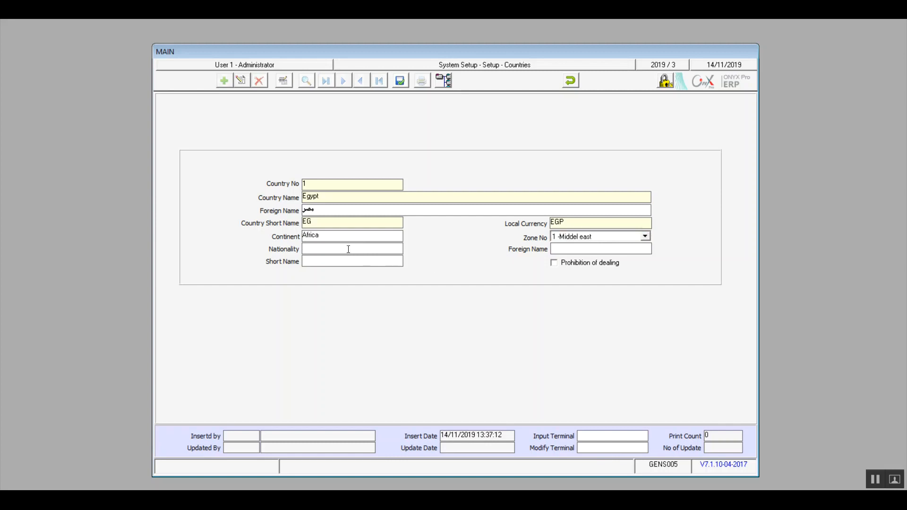
text(Egyptian)
click(566, 248)
click(383, 264)
text(Egy)
click(555, 263)
click(554, 263)
click(399, 81)
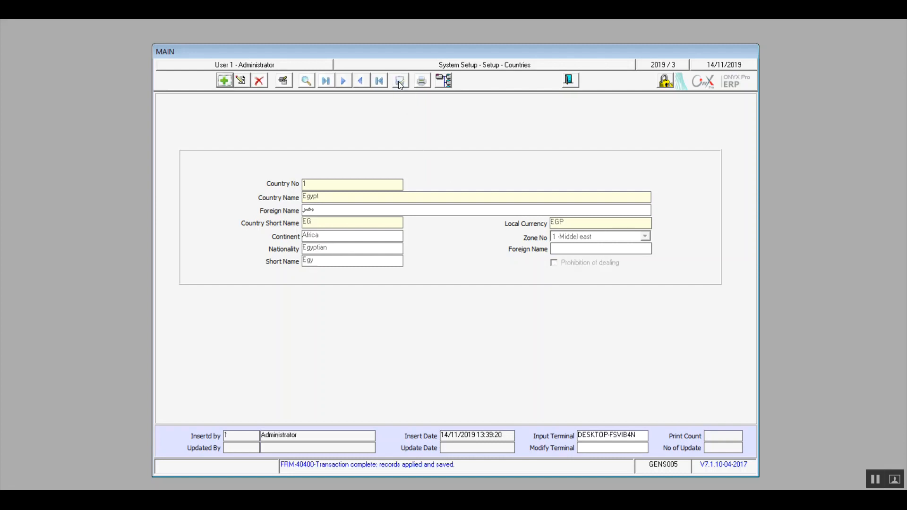
Step: Open the Provinces screen and start a new province named Cairo with the short name CA
click(569, 81)
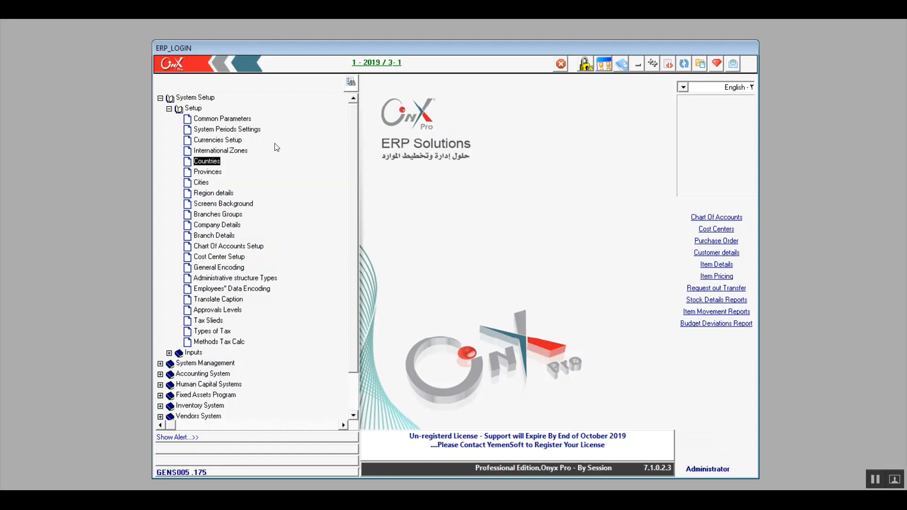
click(213, 173)
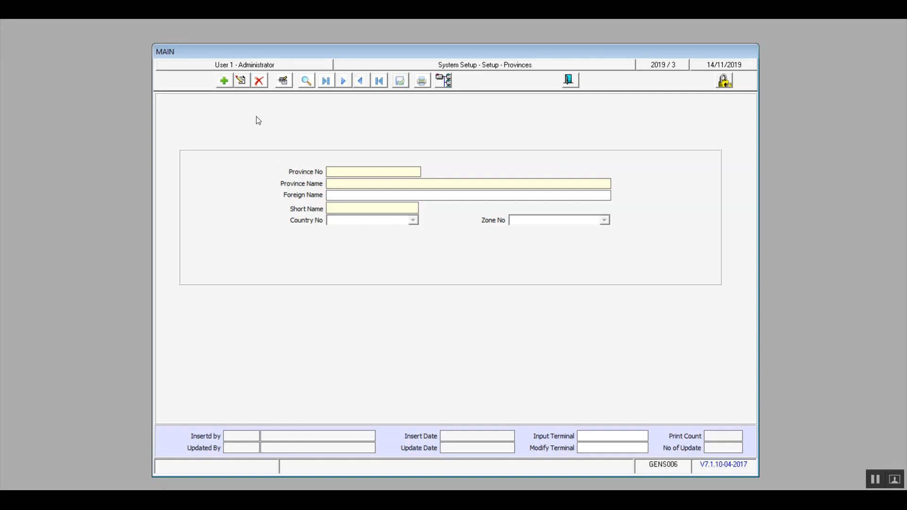
click(225, 81)
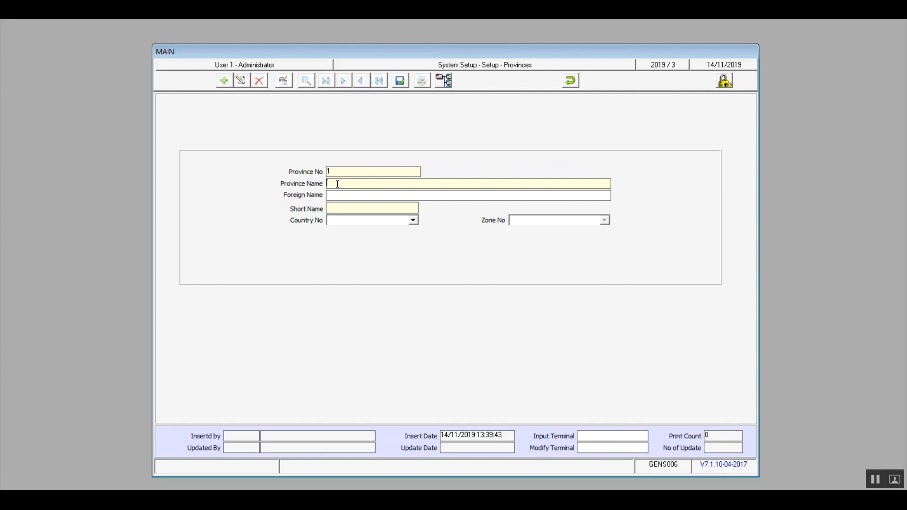
text(Cairo)
text(Ca)
key(BackSpace)
text(A)
Step: Assign the Cairo province to the country مصر and save the record
click(414, 220)
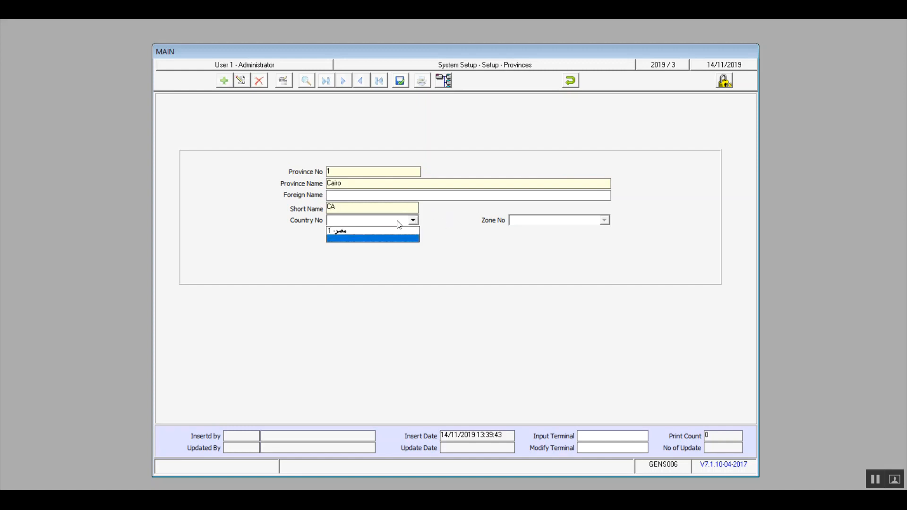
click(362, 230)
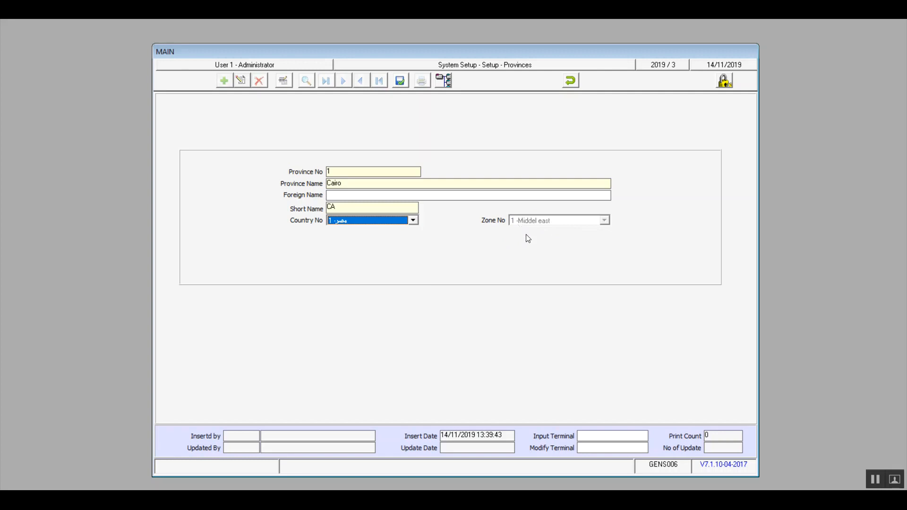
click(400, 81)
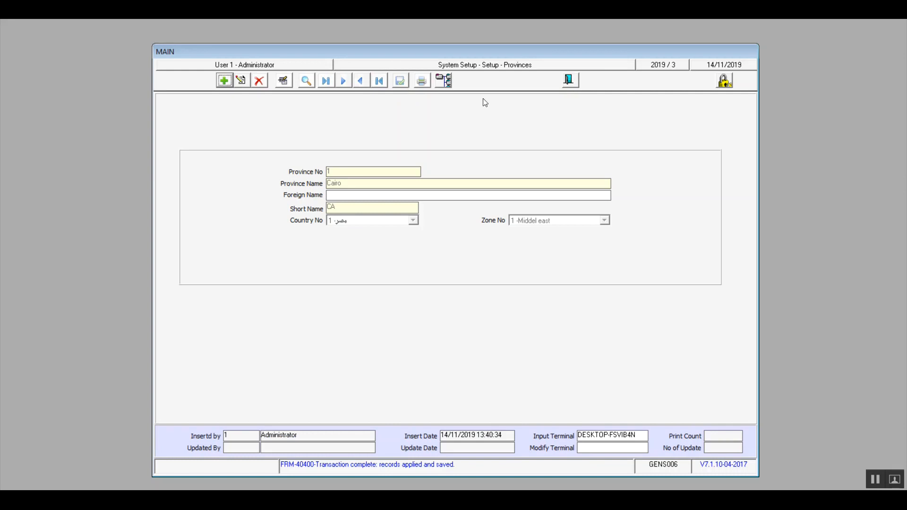
Step: Open the Cities screen and start a new city named Nasr City with the short name NC
click(570, 81)
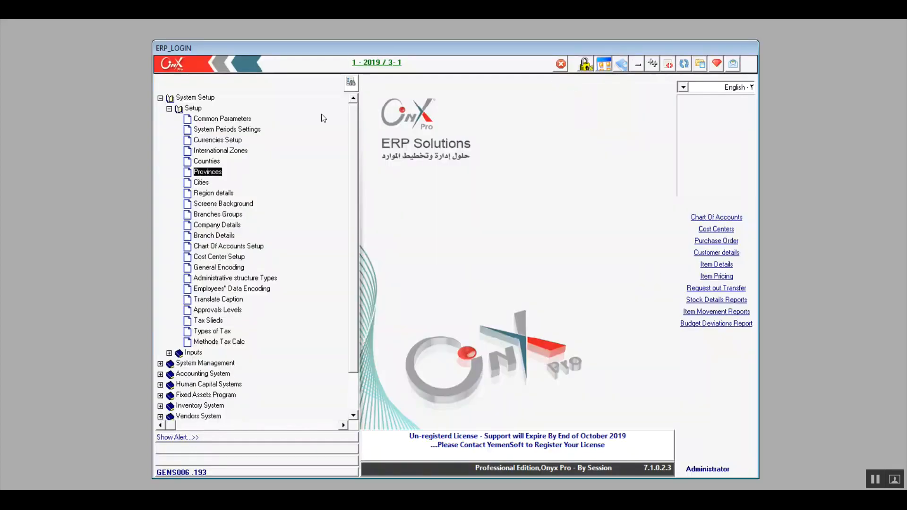
double_click(200, 184)
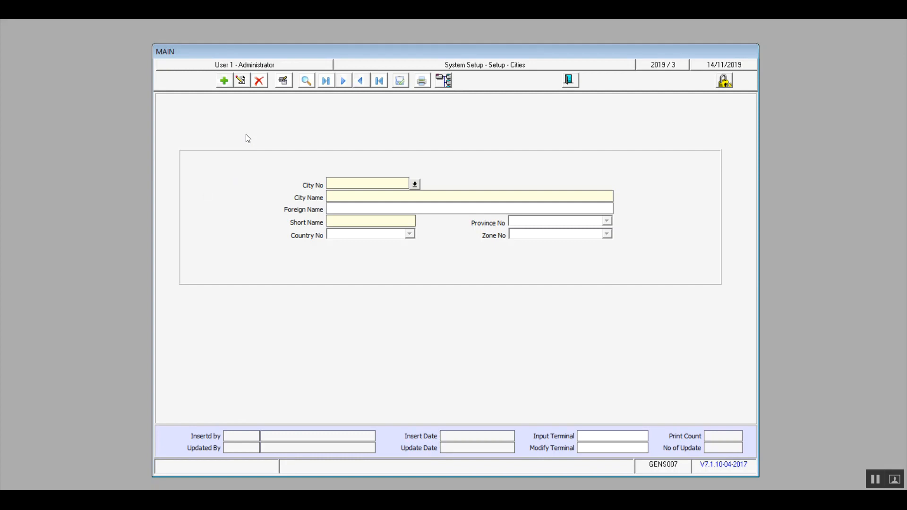
click(220, 87)
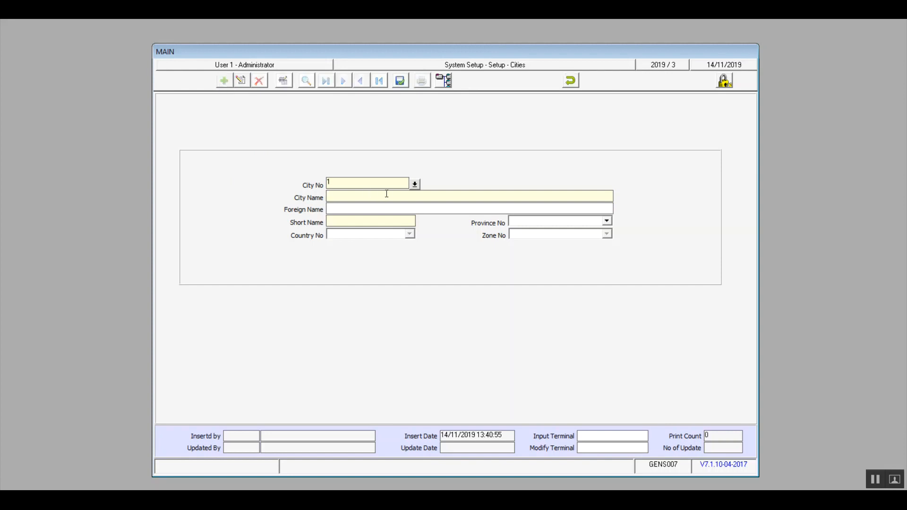
click(356, 199)
text(Nasr City)
click(369, 209)
text(NC)
Step: Assign Nasr City to the province 1 - Cairo and save the city record
click(606, 221)
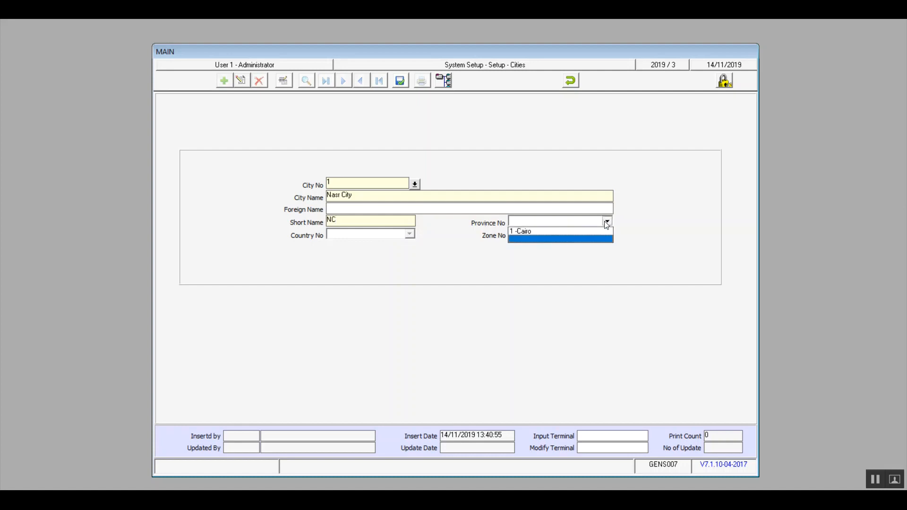
click(562, 233)
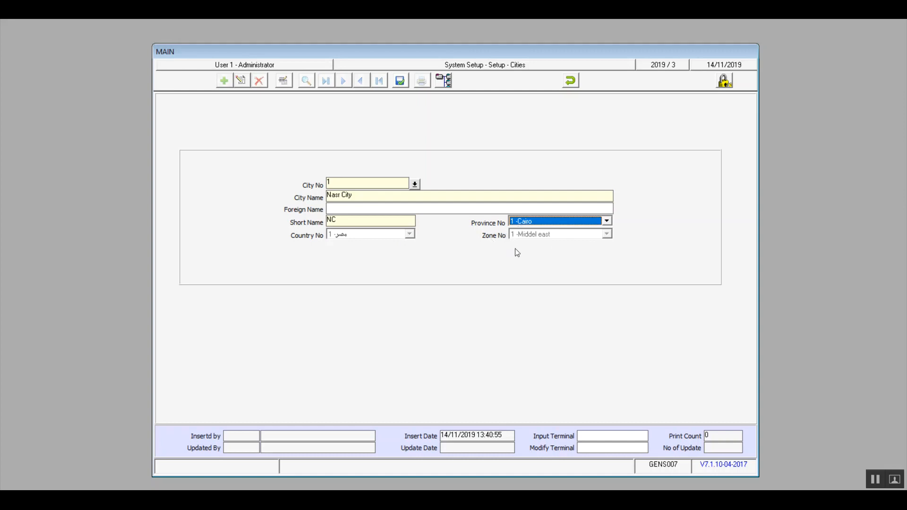
click(400, 82)
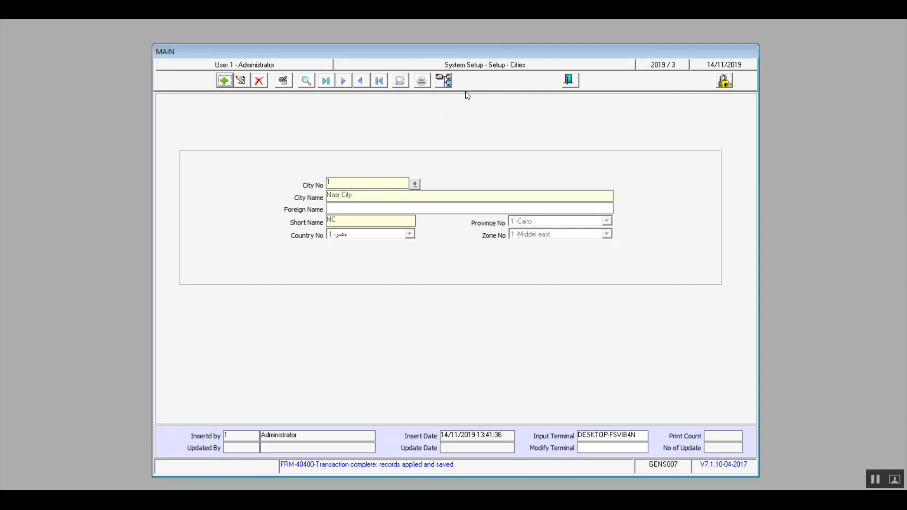
Step: Leave Cities, open the Region details screen and start a new region record
click(570, 81)
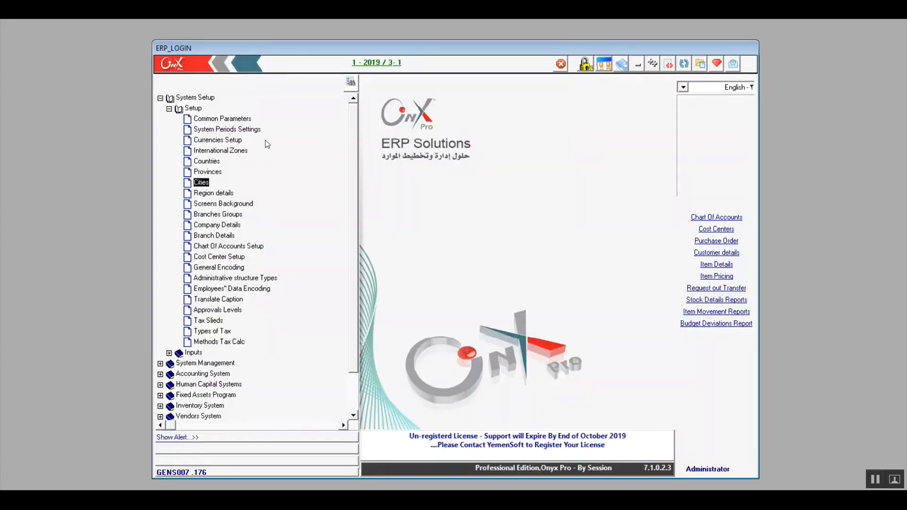
click(222, 195)
double_click(203, 195)
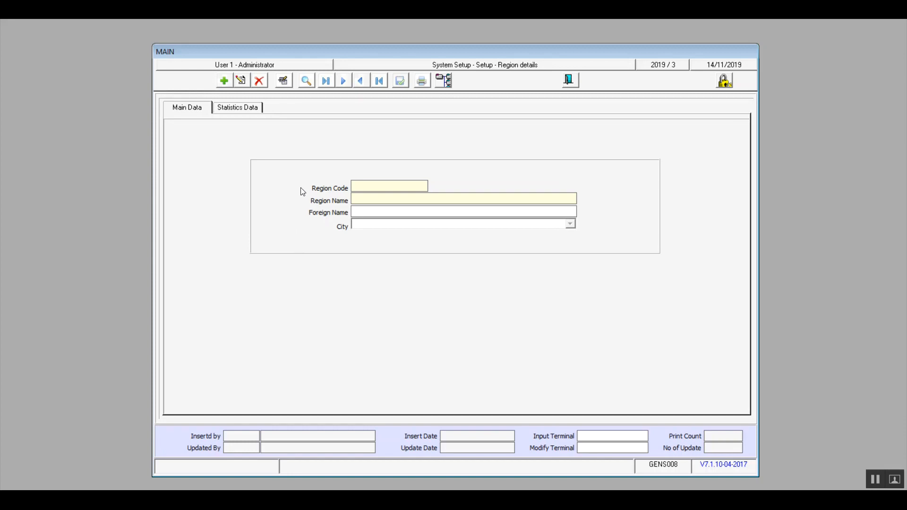
click(225, 81)
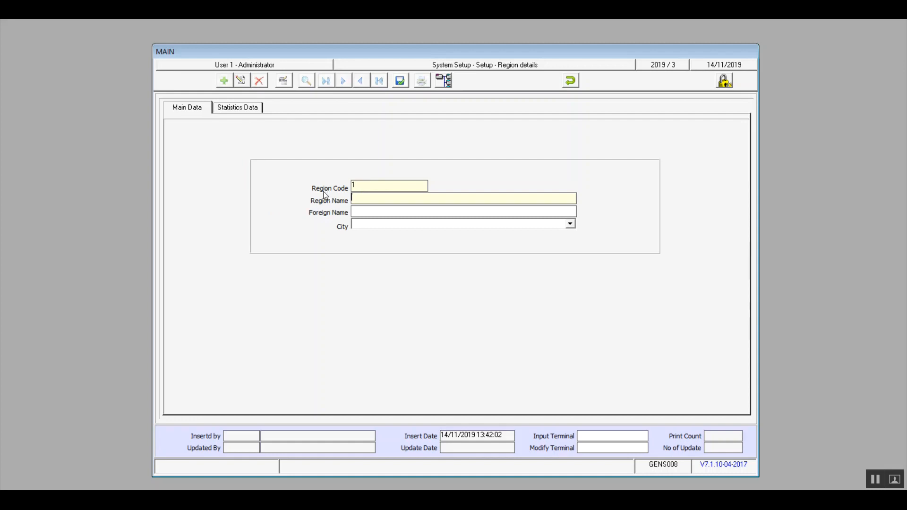
Step: Name the region 6th Area, assign it to the city Nasr City, and save the record after checking its statistics data
click(250, 106)
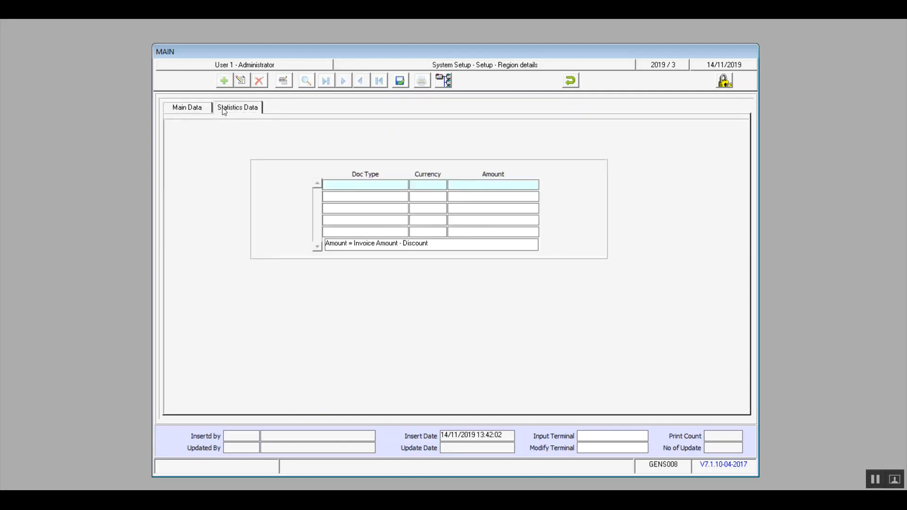
click(186, 110)
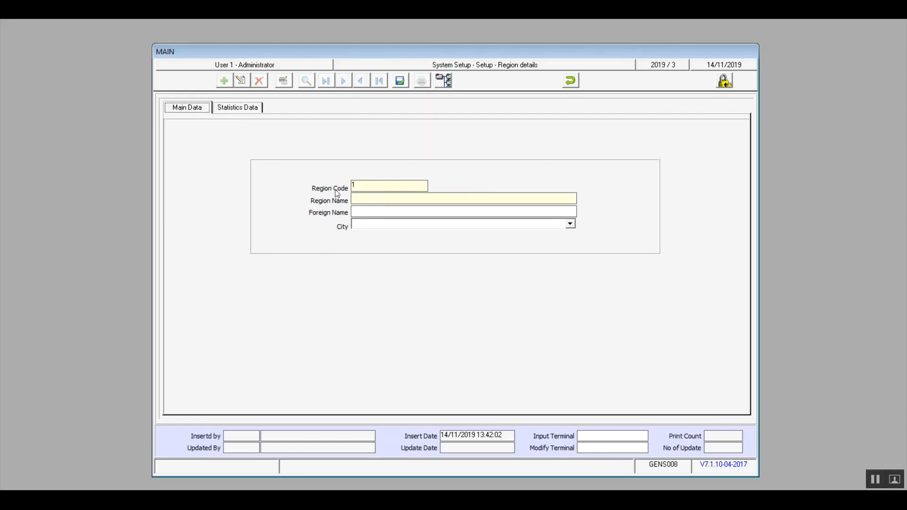
click(359, 197)
text(6th Area)
click(570, 223)
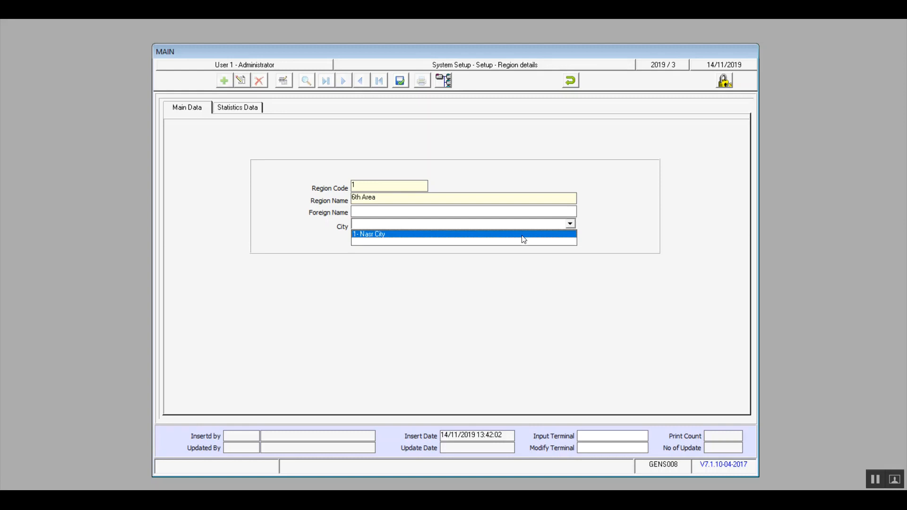
click(523, 235)
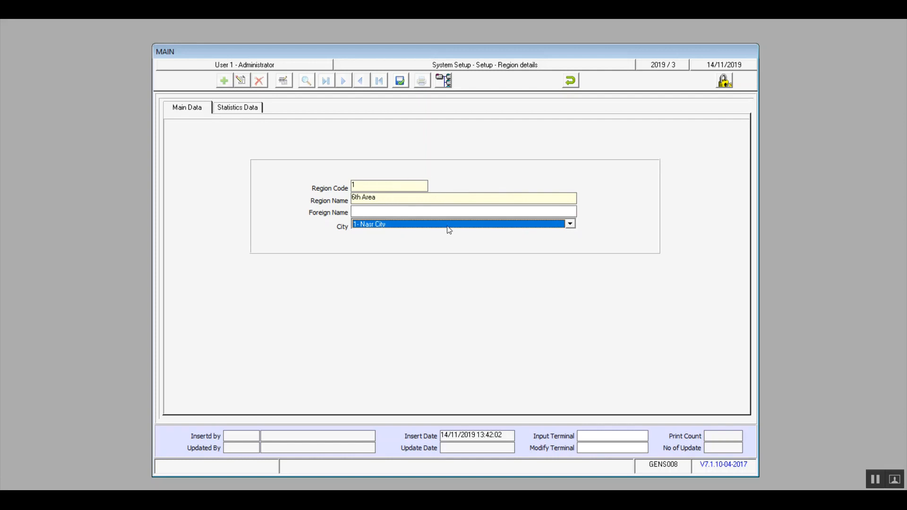
click(573, 224)
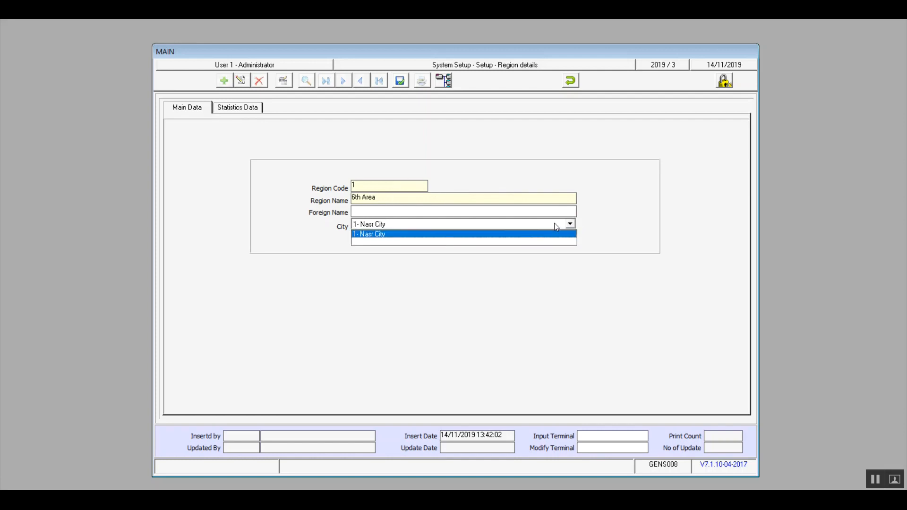
click(519, 234)
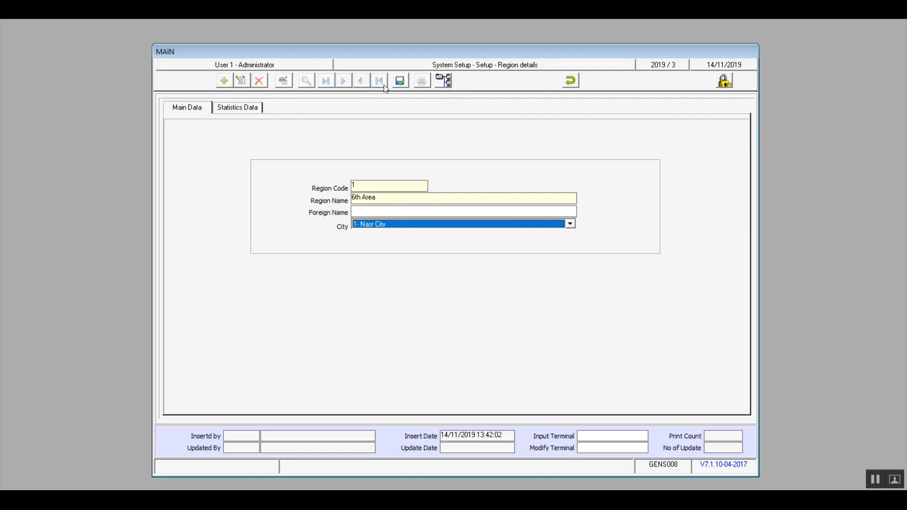
click(252, 111)
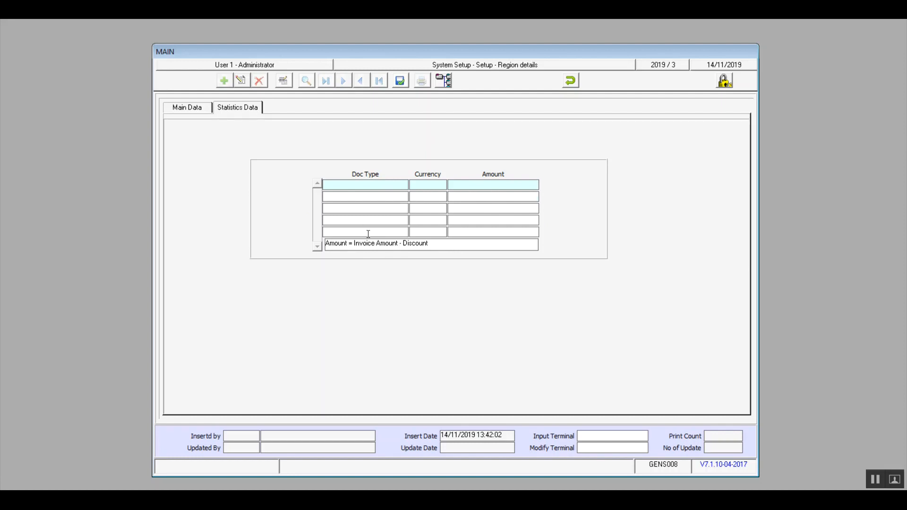
click(400, 82)
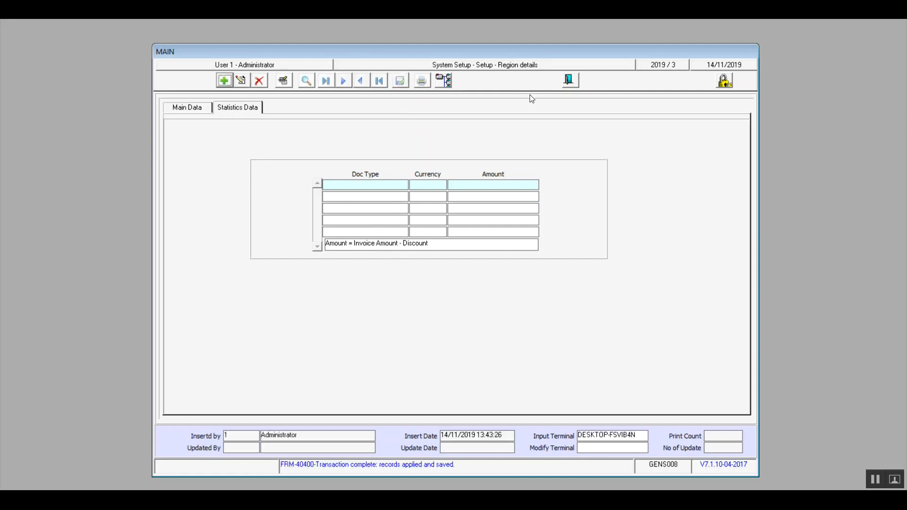
Step: Open the Screens Background screen and preview the background styles one by one down to Style10
click(572, 80)
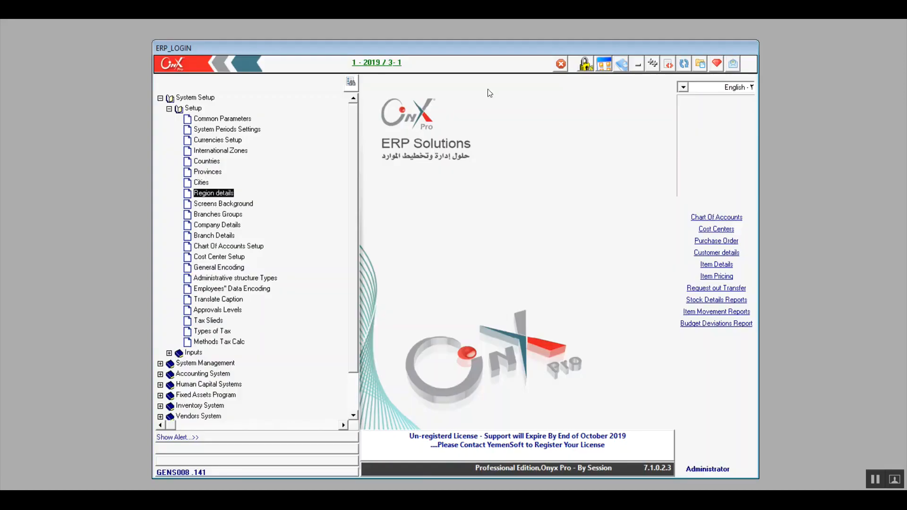
double_click(218, 206)
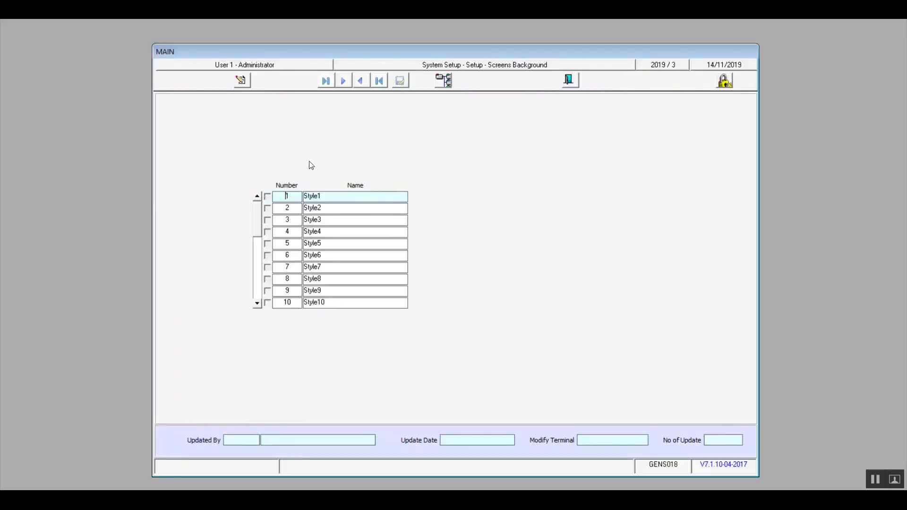
key(Down)
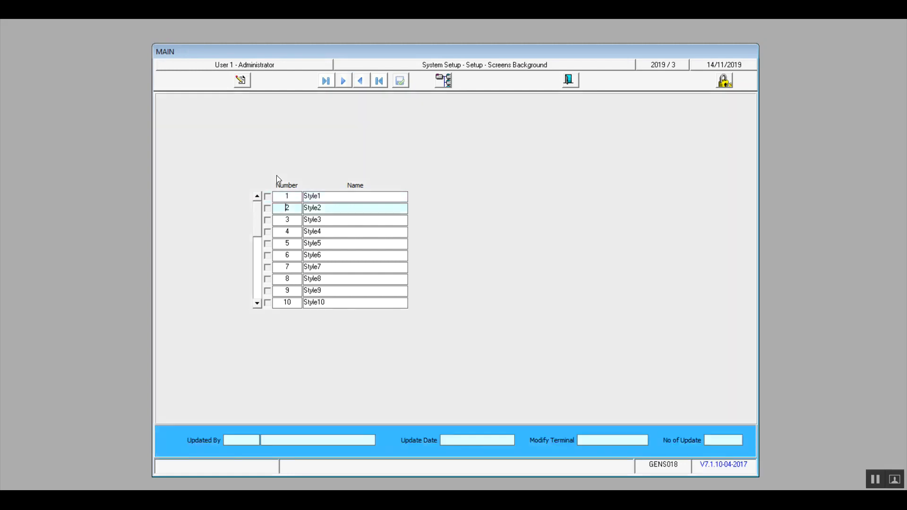
key(Down)
key(Down)
key(Down)
key(Down)
key(Down)
key(Down)
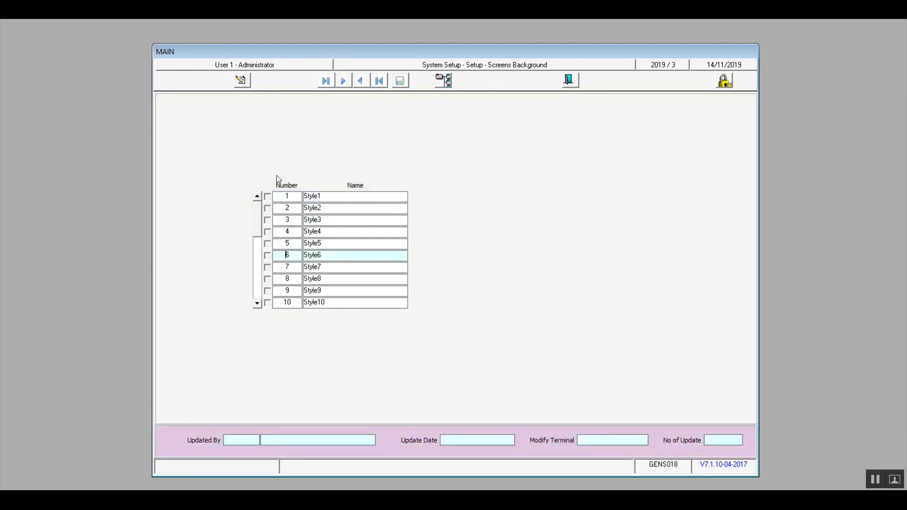
key(Down)
key(Down)
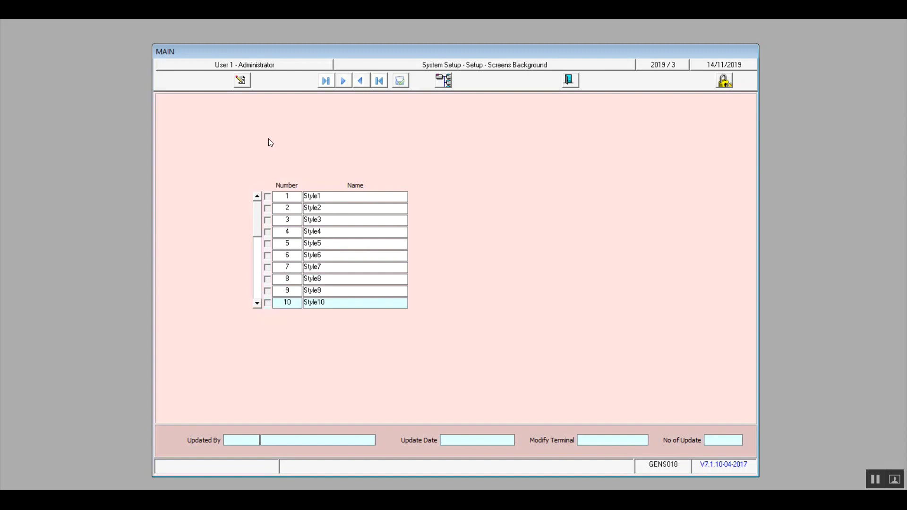
Step: Switch the background list to edit mode and preview the styles one by one from Style11 down through Style21
click(242, 83)
drag(259, 239, 259, 247)
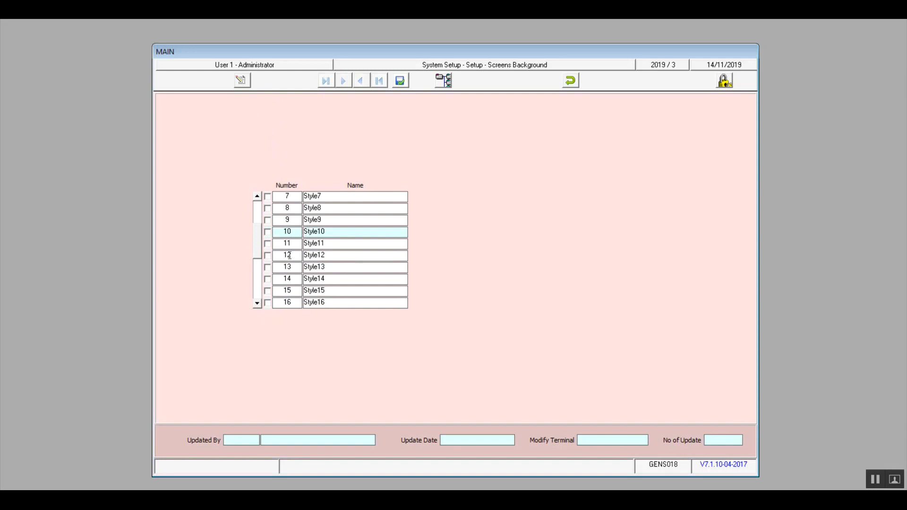
key(Down)
key(Down)
key(Down)
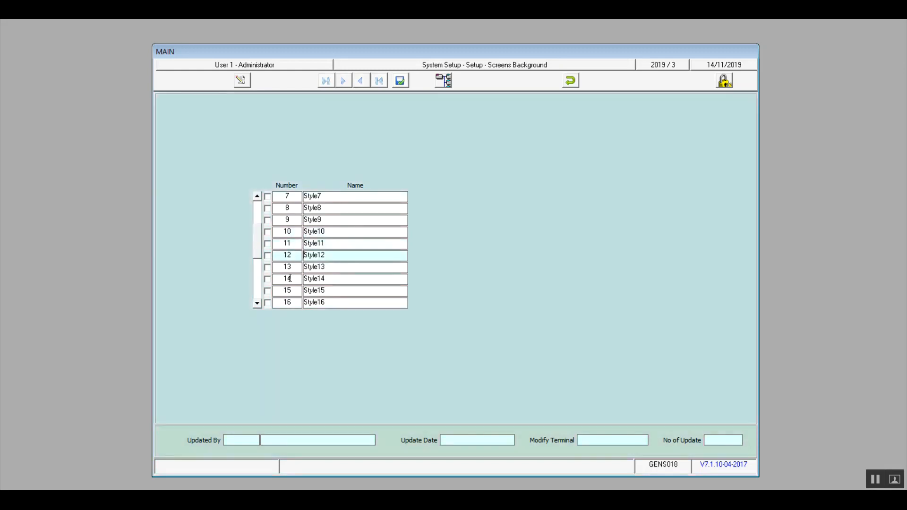
key(Down)
key(Down)
key(Down)
key(Down)
key(Down)
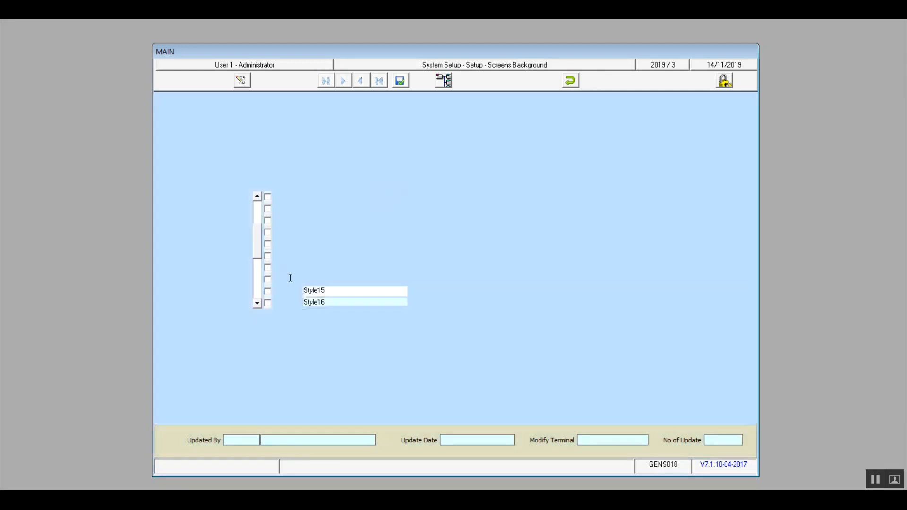
key(Down)
key(Down)
key(Down)
key(Down)
key(Down)
key(Down)
key(Down)
key(Down)
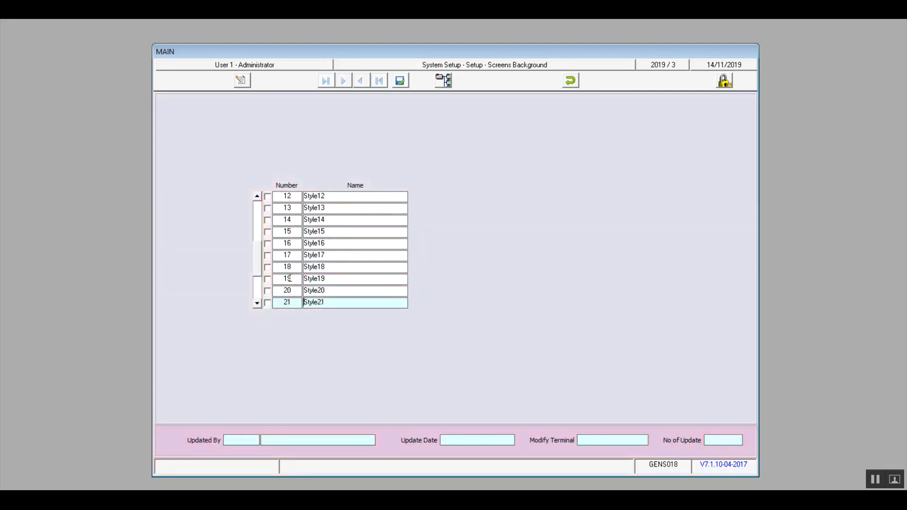
key(Down)
Step: Preview the background styles in reverse order, going back up the list to Style1
key(Up)
key(Up)
key(Up)
key(Up)
key(Up)
key(Up)
key(Up)
key(Up)
key(Up)
key(Up)
key(Up)
key(Up)
key(Up)
key(Up)
key(Up)
key(Up)
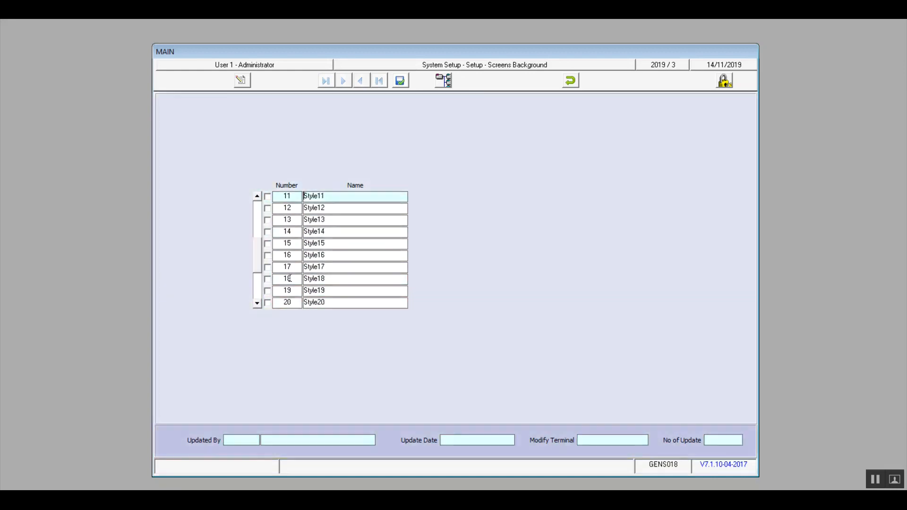
key(Up)
key(Up)
key(Up)
key(Up)
key(Up)
key(Up)
key(Up)
key(Up)
key(Up)
key(Up)
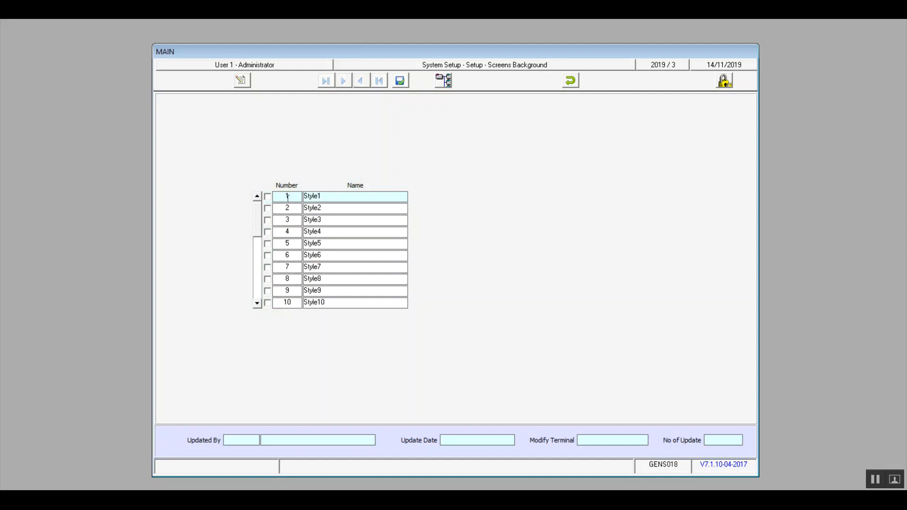
Step: Try to select and save Style1 as the screens background, and discard the pending edit
click(268, 197)
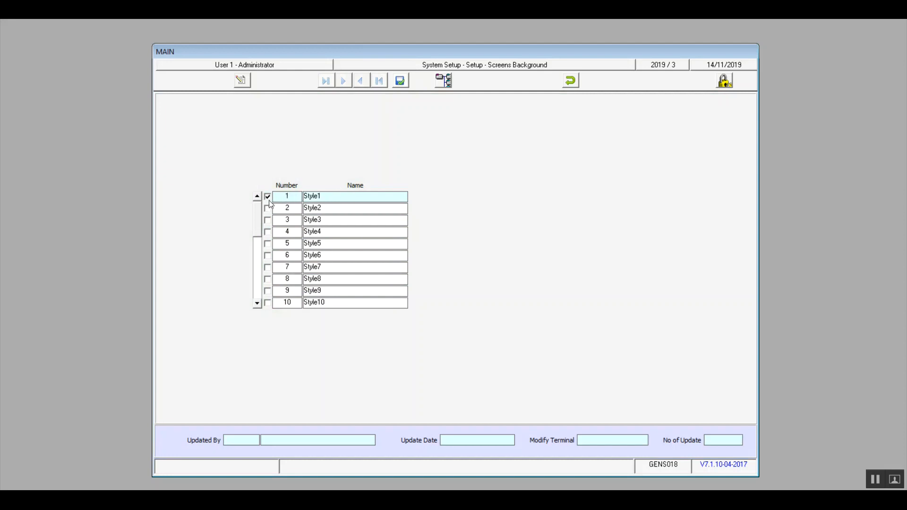
click(401, 81)
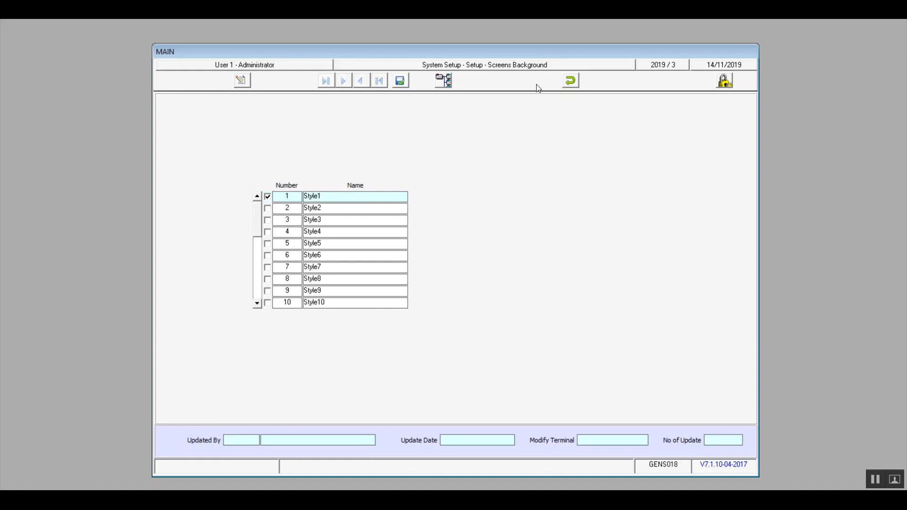
click(571, 83)
click(441, 289)
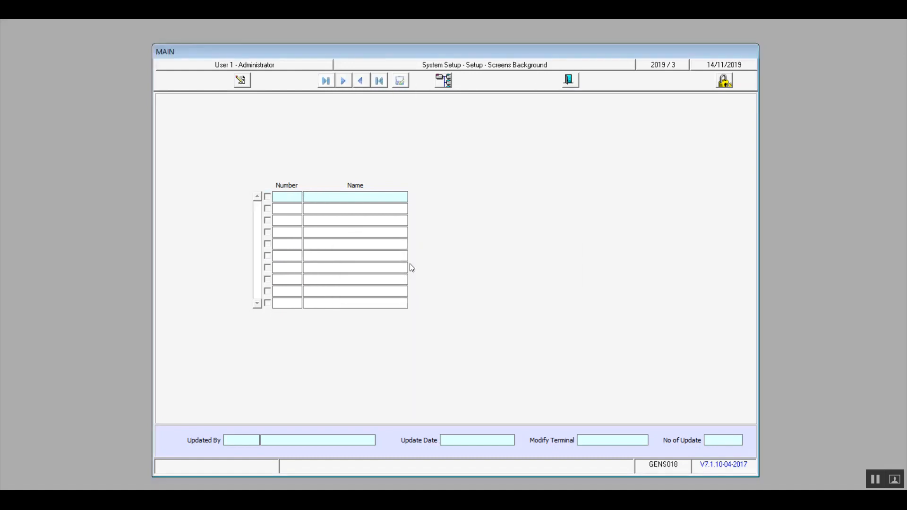
Step: Leave Screens Background, open the Branches Groups screen and start a new group record
click(574, 78)
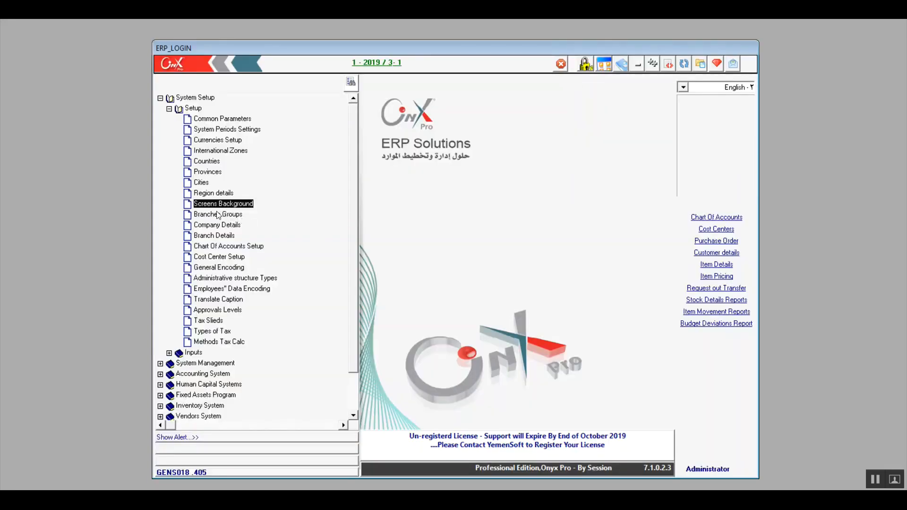
double_click(218, 215)
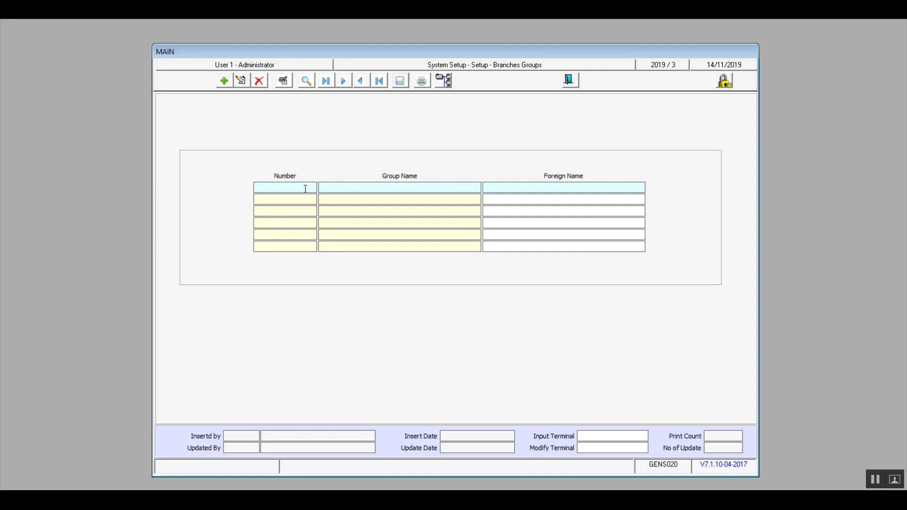
click(285, 191)
click(225, 84)
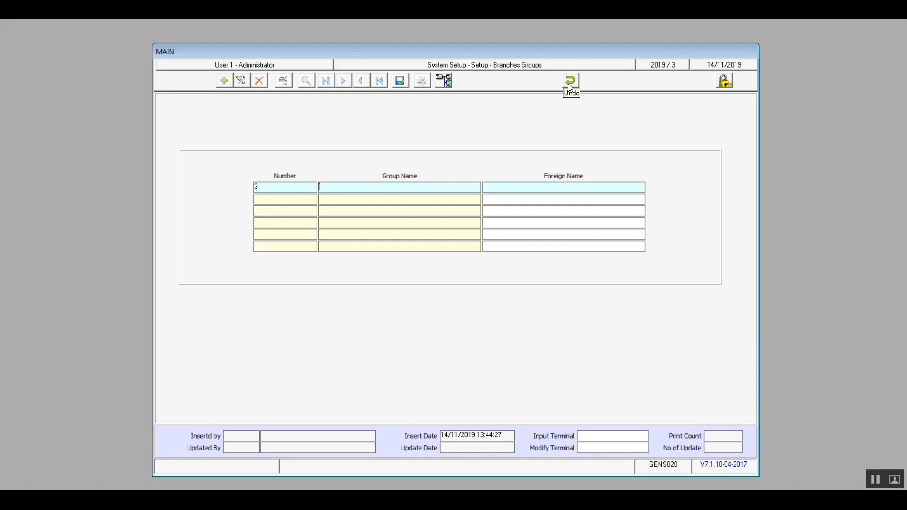
Step: Name the new branch group Sodia Arabia, leave its foreign name empty and save the record
text(Octo)
key(BackSpace)
key(BackSpace)
key(BackSpace)
key(BackSpace)
text(Sa)
key(BackSpace)
text(odia Arabia)
click(522, 188)
click(398, 82)
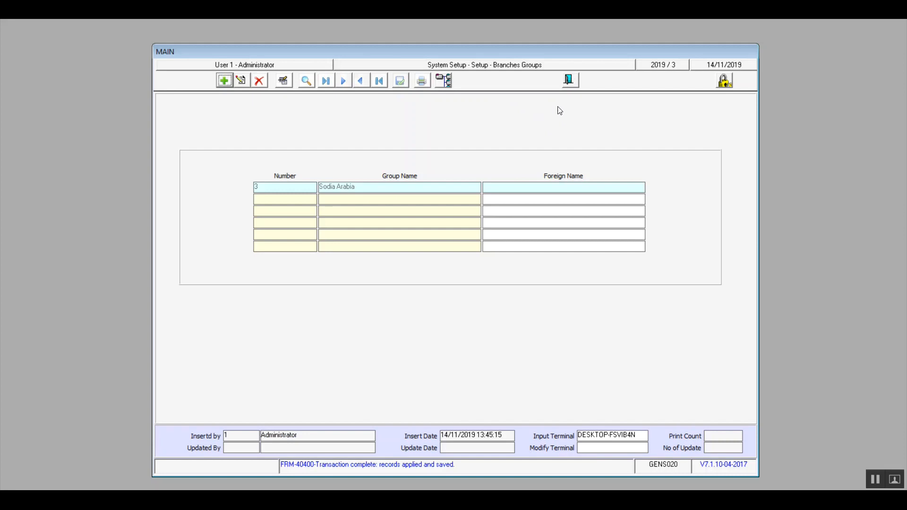
Step: Leave Branches Groups, open the Company Details screen and start editing the record of company 1
click(570, 80)
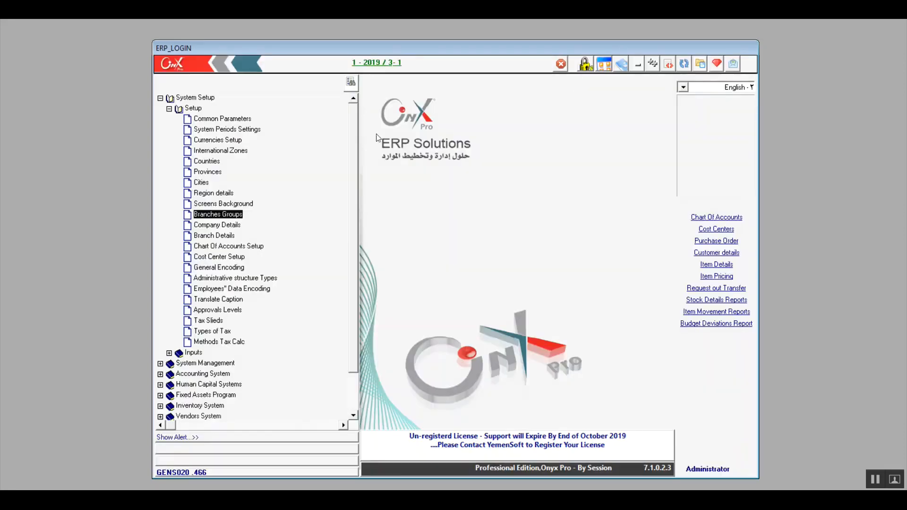
double_click(231, 225)
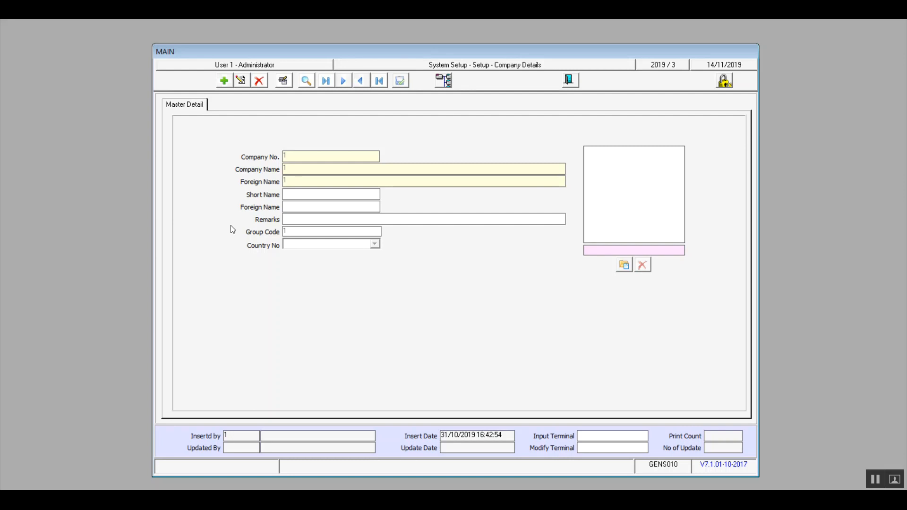
click(240, 81)
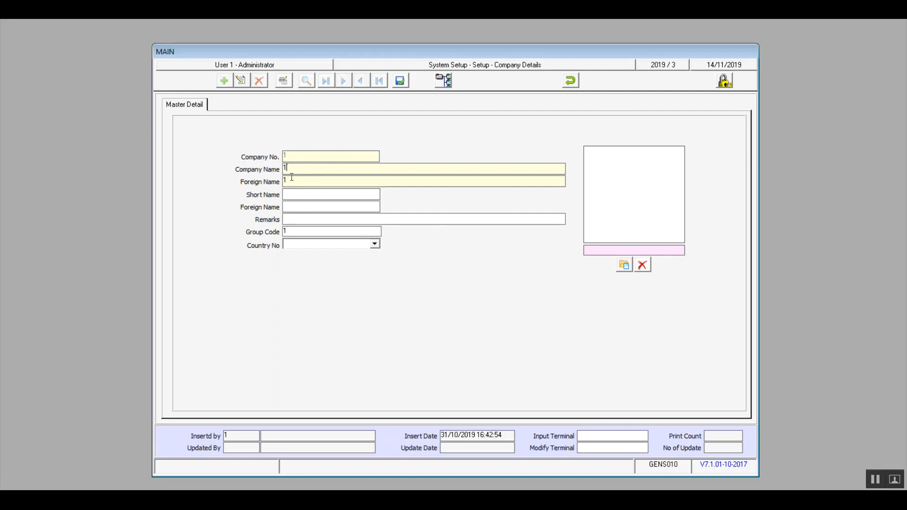
Step: Set the company name and its foreign name to Ultimate and enter Any note as the remarks
key(BackSpace)
text(Ultimatee)
key(BackSpace)
double_click(315, 168)
key(Tab)
click(326, 217)
text(Any note)
Step: Assign the company to country 1 - مصر, save the record and leave Company Details
click(378, 246)
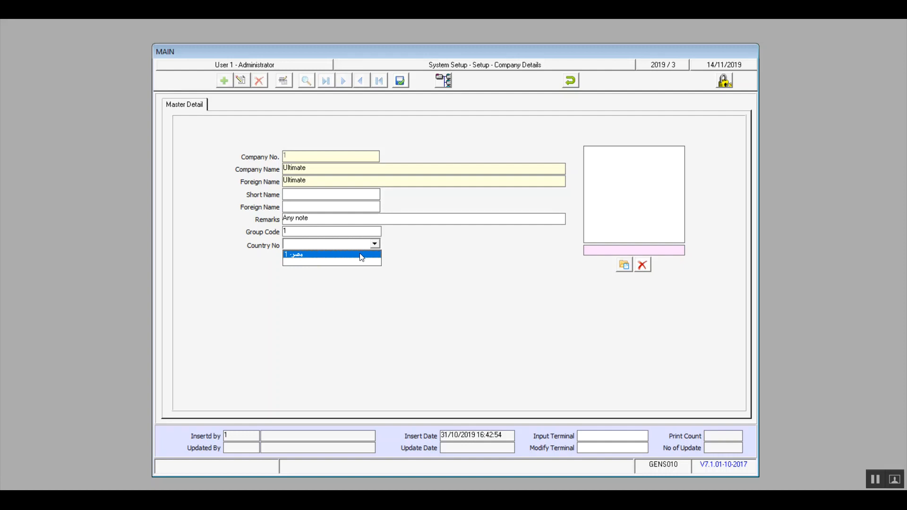
click(362, 257)
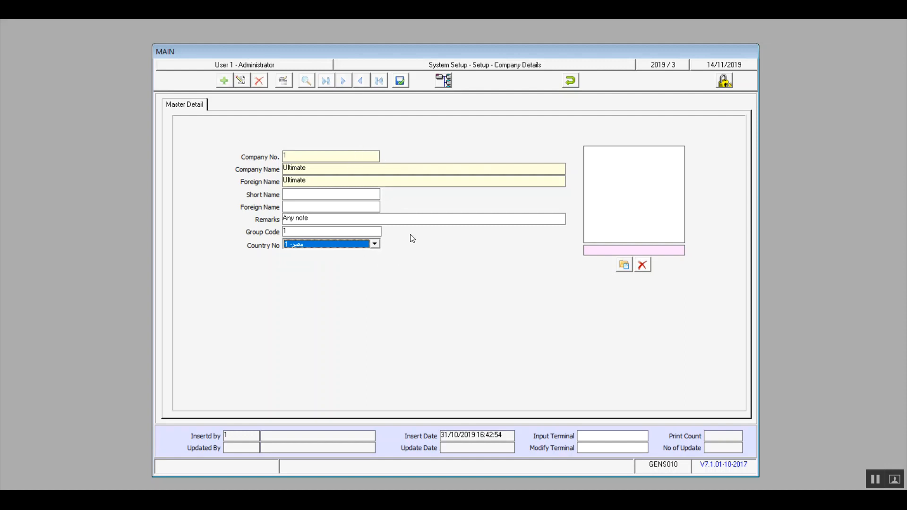
click(400, 81)
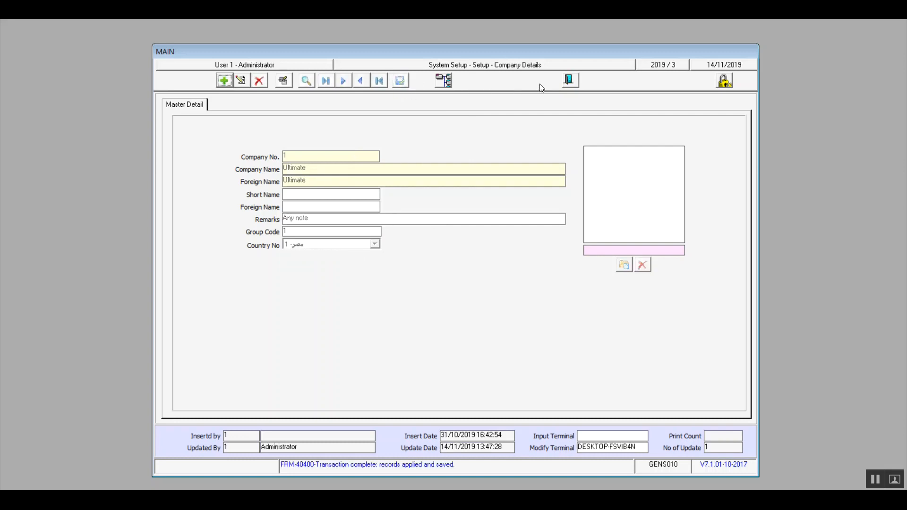
click(570, 82)
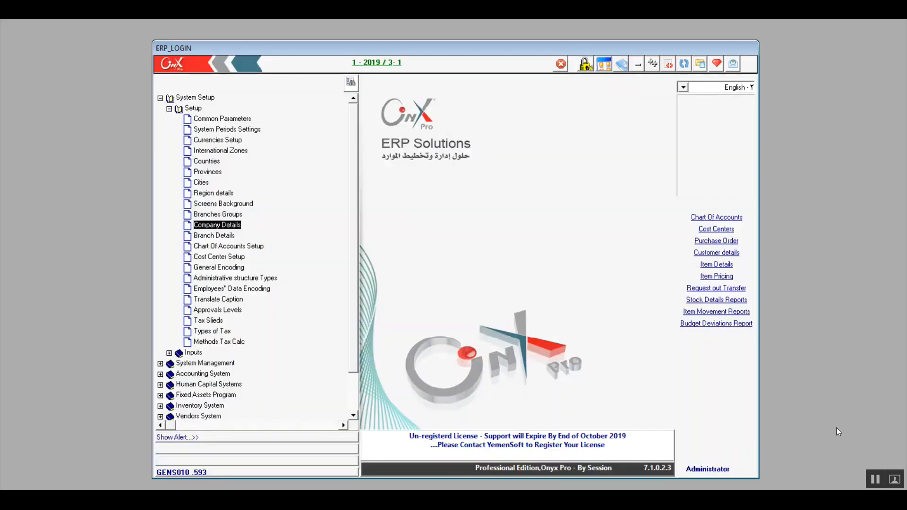